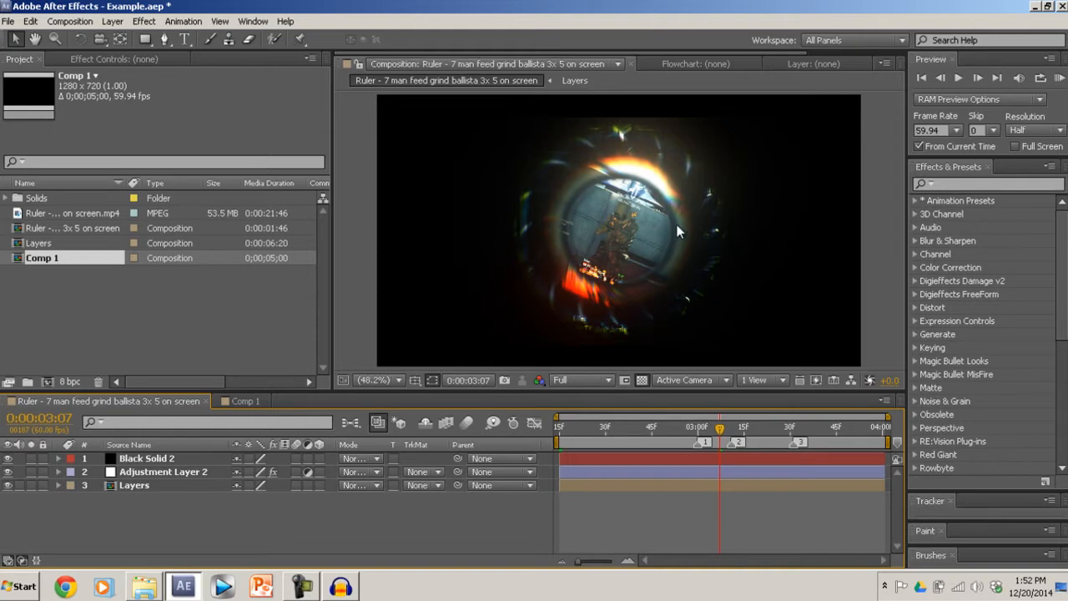
- Check the finished ruler composition at 0:00:03:29, and open Comp 1 at the start of its timeline
left_click(789, 429)
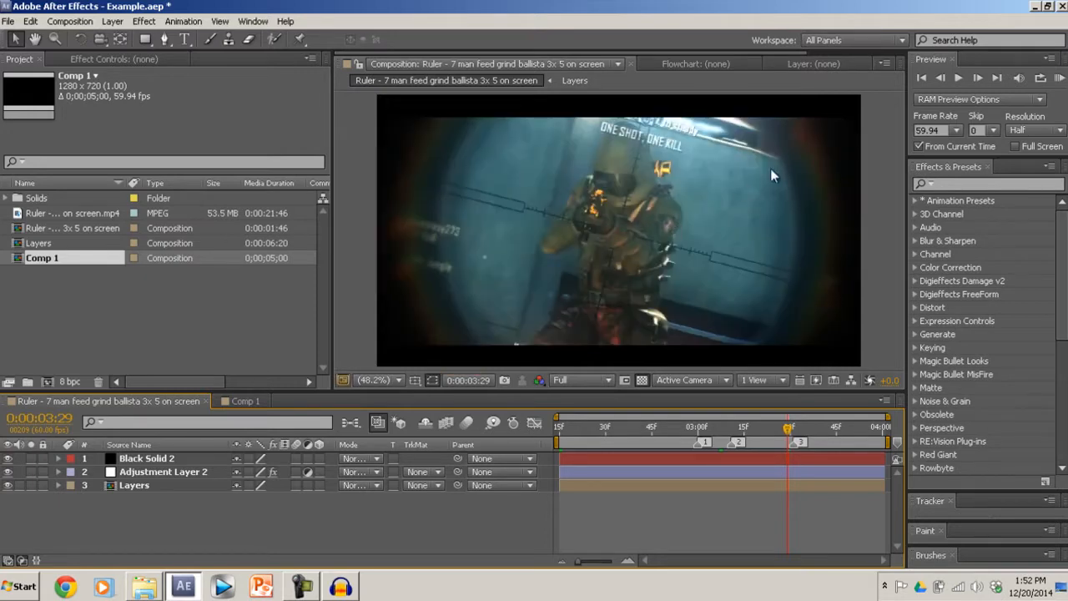
left_click(245, 401)
left_click(585, 381)
left_click(574, 429)
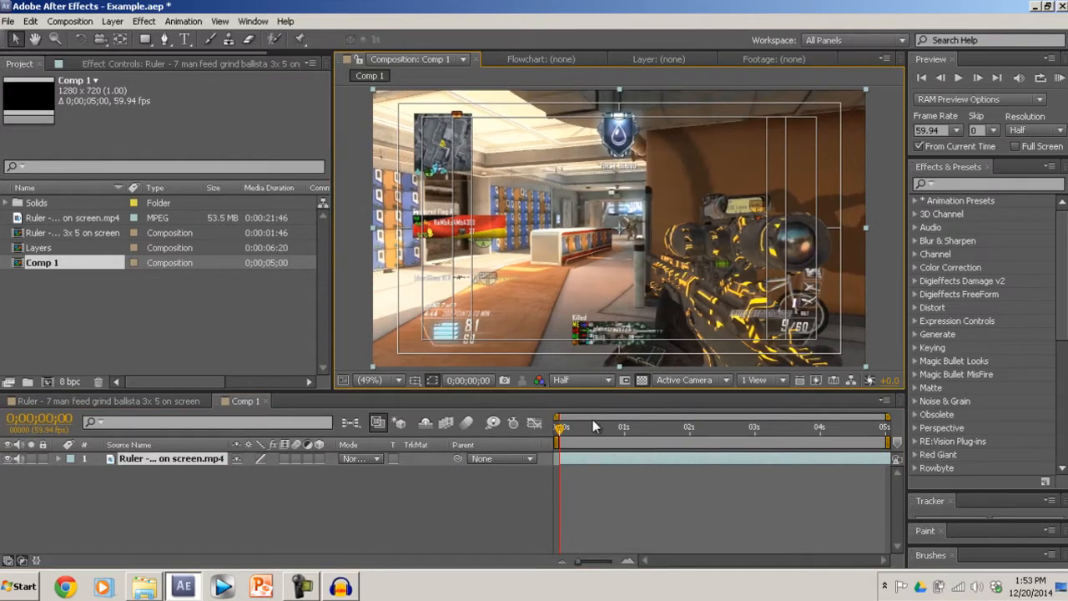
- Find the first fully scoped-in frame of the clip and place composition marker 1 there at 0;00;03;00
left_click_drag(679, 431, 750, 445)
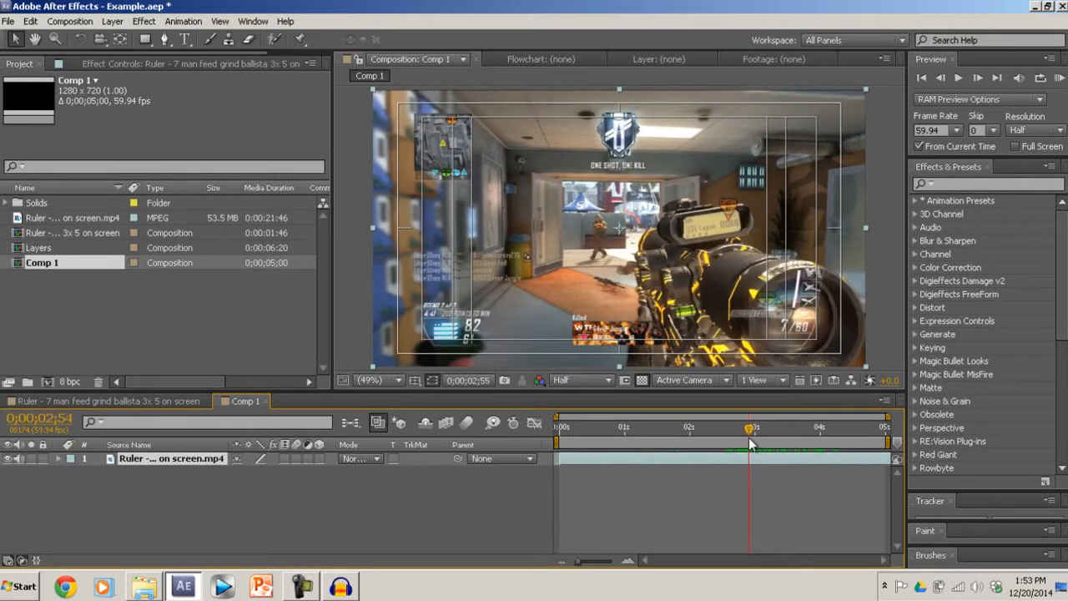
key("Page_Down")
key("Page_Down")
key("Page_Down")
key("Page_Down")
key("Page_Down")
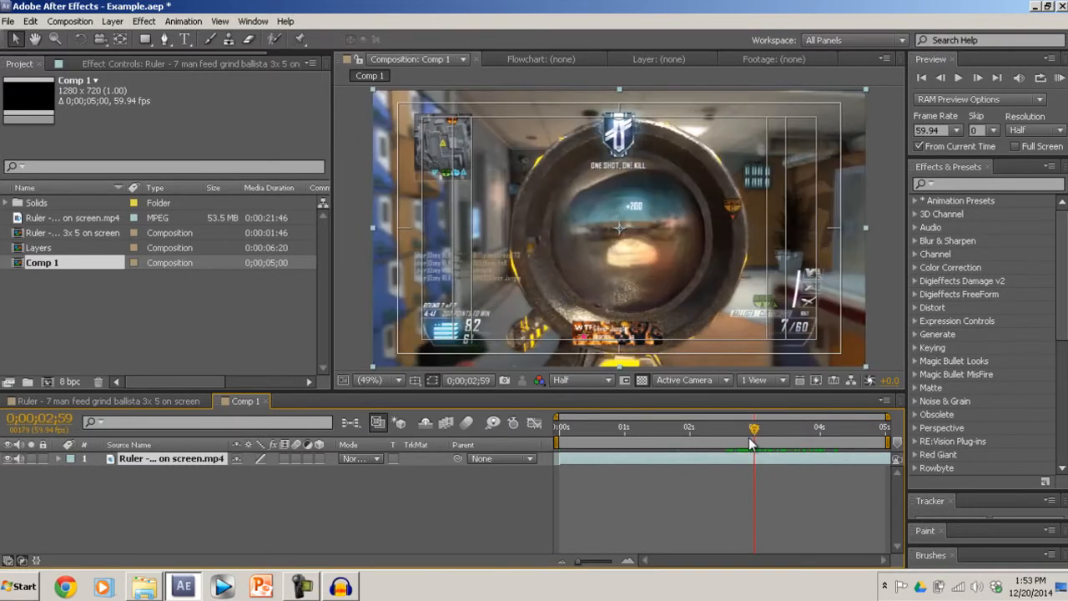
key("Page_Down")
key("Page_Up")
key("Page_Down")
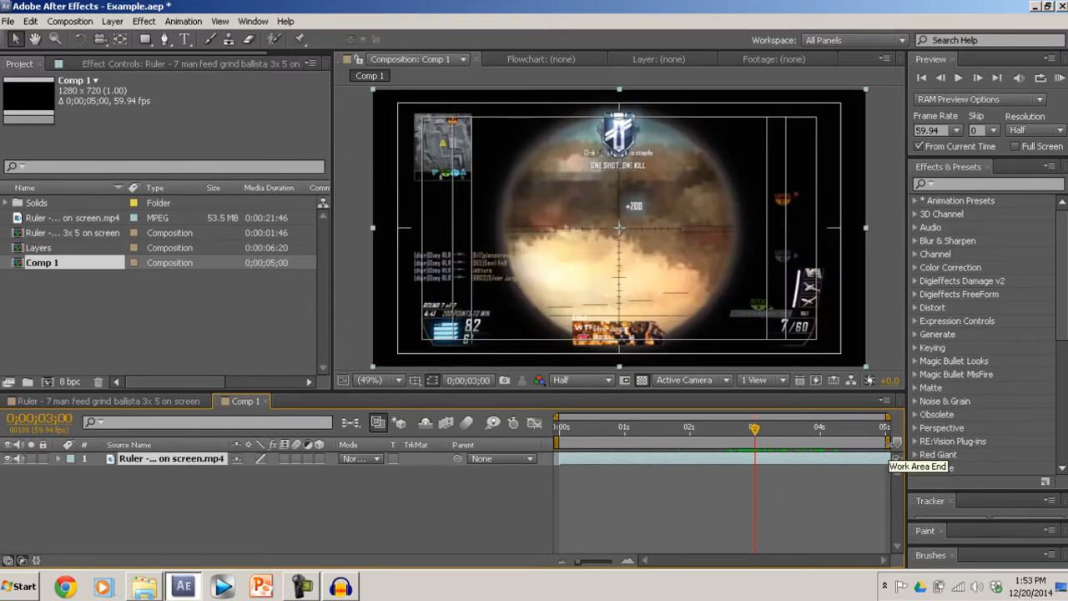
key("Page_Up")
key("Page_Down")
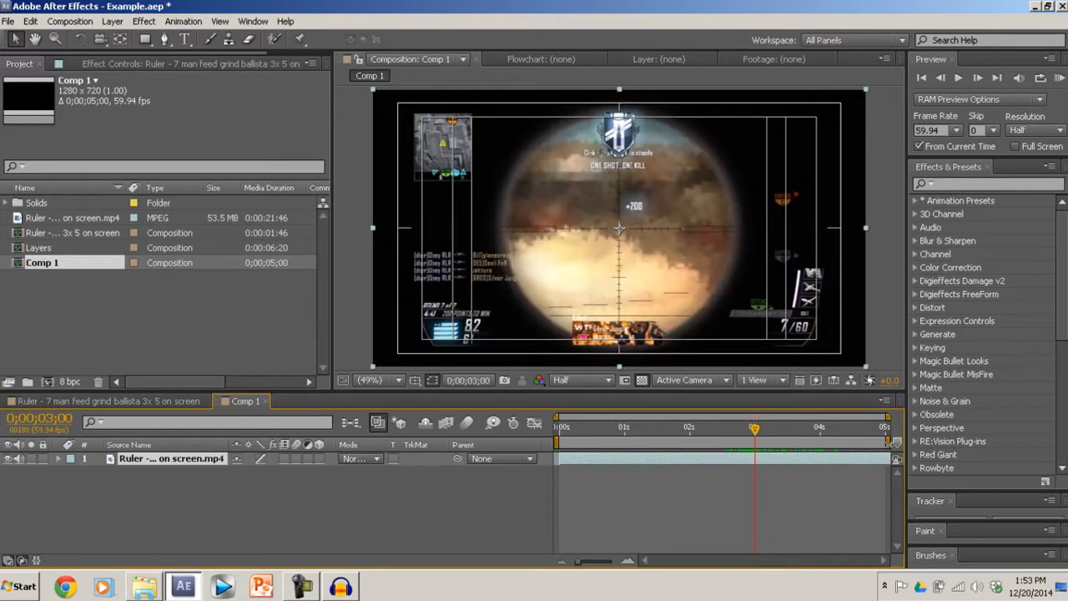
key("Page_Down")
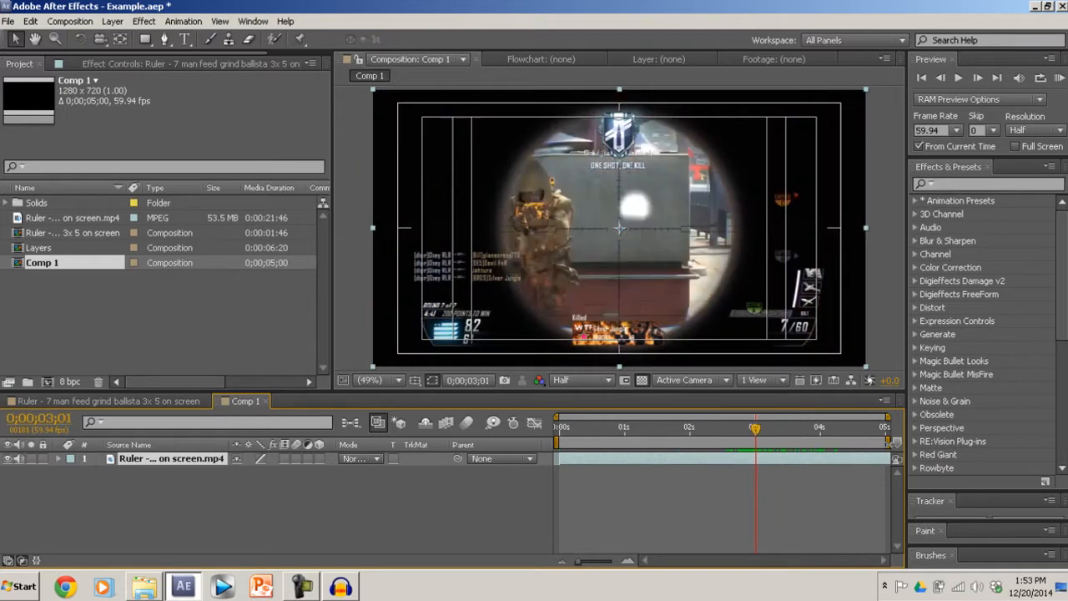
key("Page_Up")
key("Page_Down")
key("Page_Up")
key("Page_Up")
key("Page_Down")
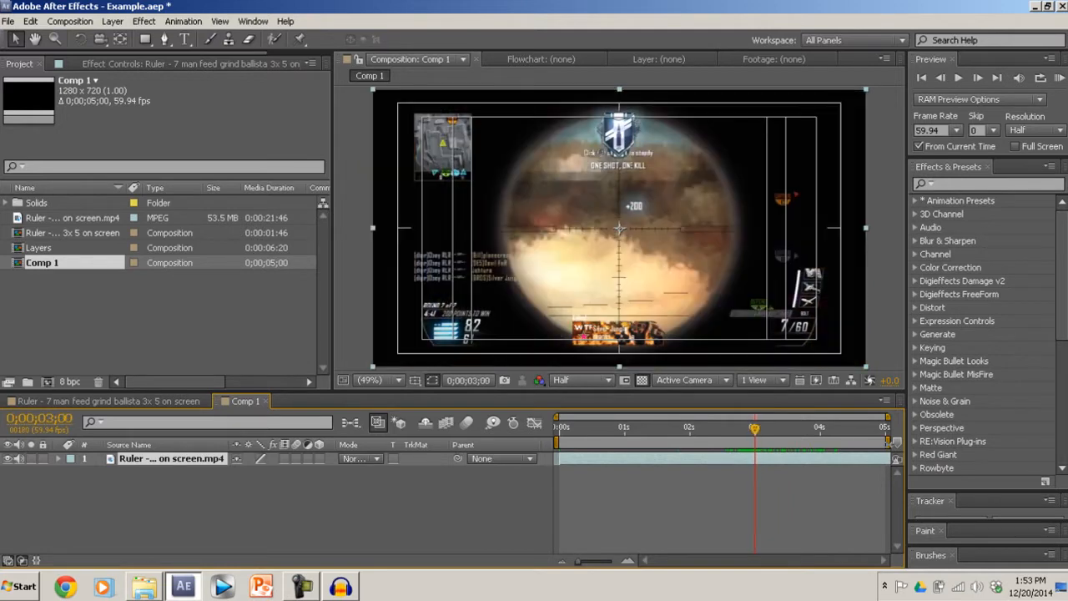
key("Page_Up")
key("Page_Down")
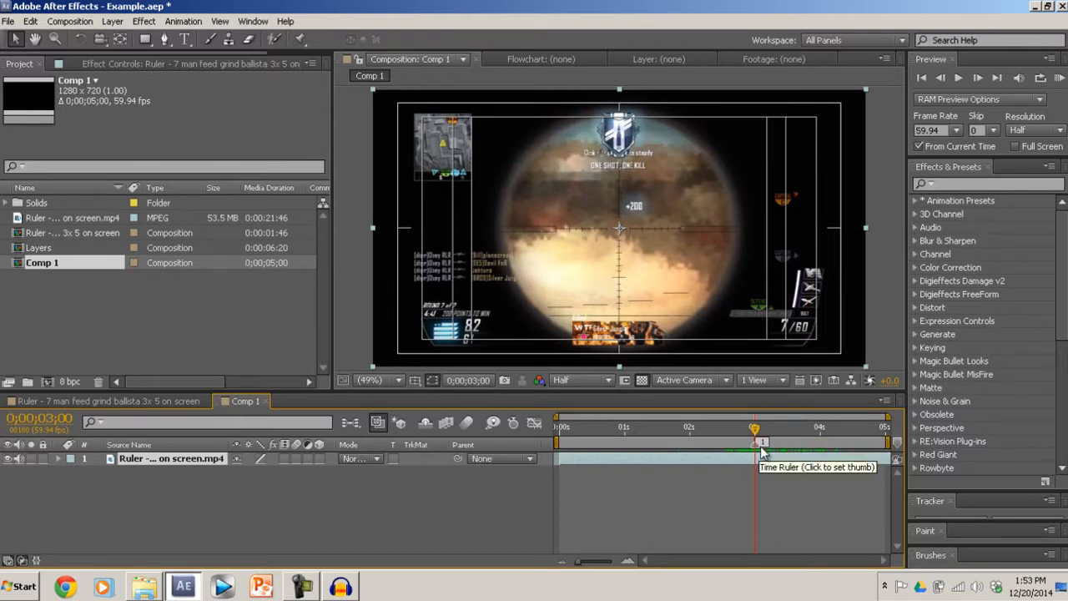
- Find the frame where the enemy is centred in the scope and place composition marker 2 at 0;00;03;11
left_click_drag(756, 434, 775, 431)
key("Page_Up")
key("Page_Up")
key("Page_Up")
key("Page_Up")
key("Page_Up")
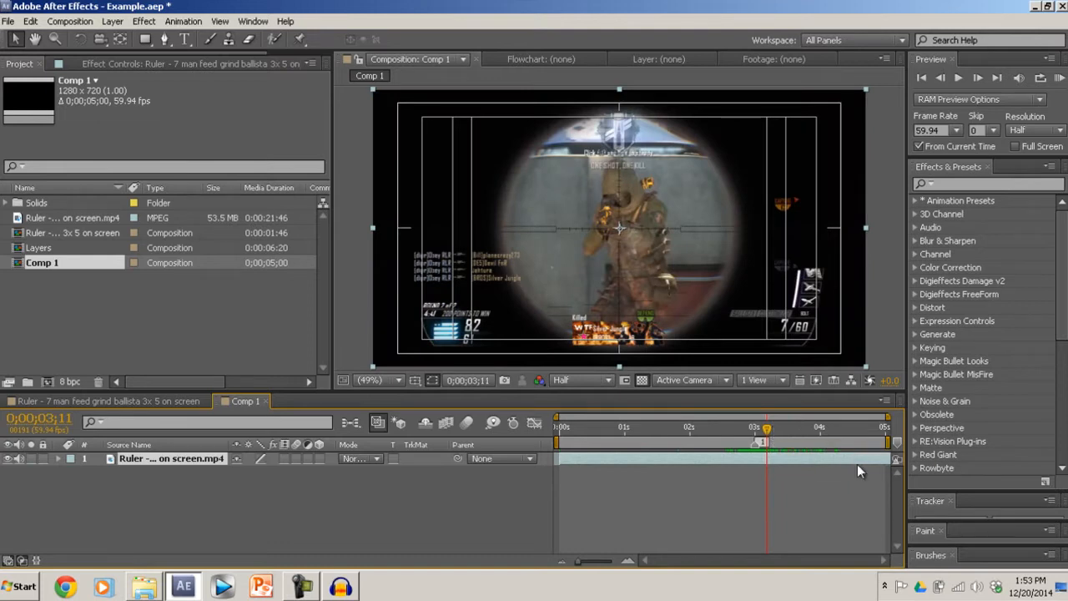
key("shift+2")
- Duplicate the clip layer and freeze the upper copy on the frame at 0;00;03;09
mouse_move(767, 418)
left_mouse_down()
mouse_move(768, 436)
mouse_move(758, 435)
mouse_move(770, 435)
mouse_move(756, 432)
mouse_move(766, 432)
left_mouse_up()
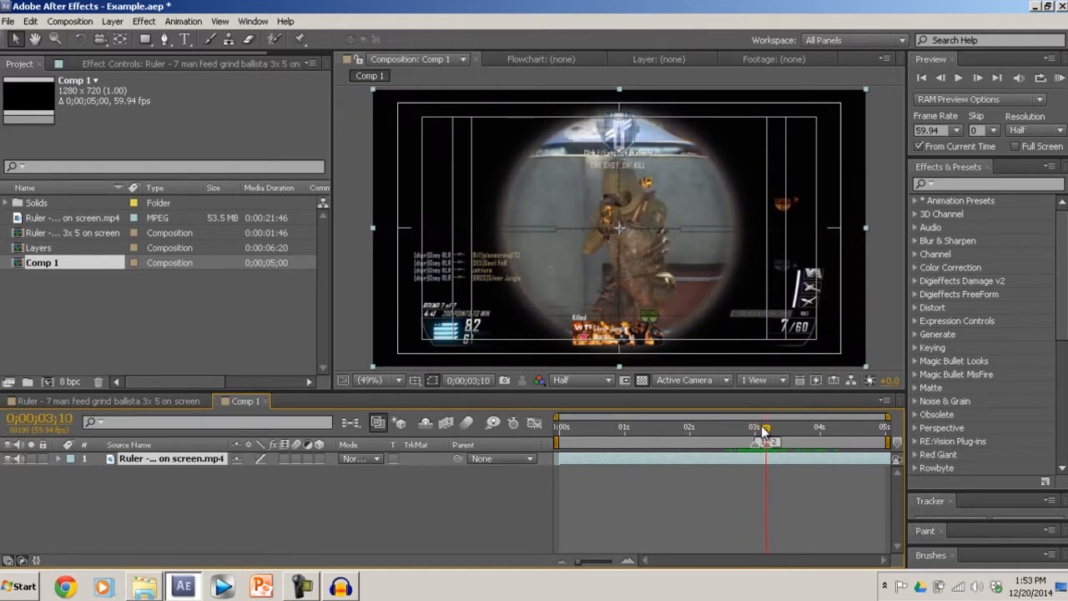
left_click_drag(765, 431, 767, 431)
key("Page_Down")
key("Page_Up")
key("Page_Up")
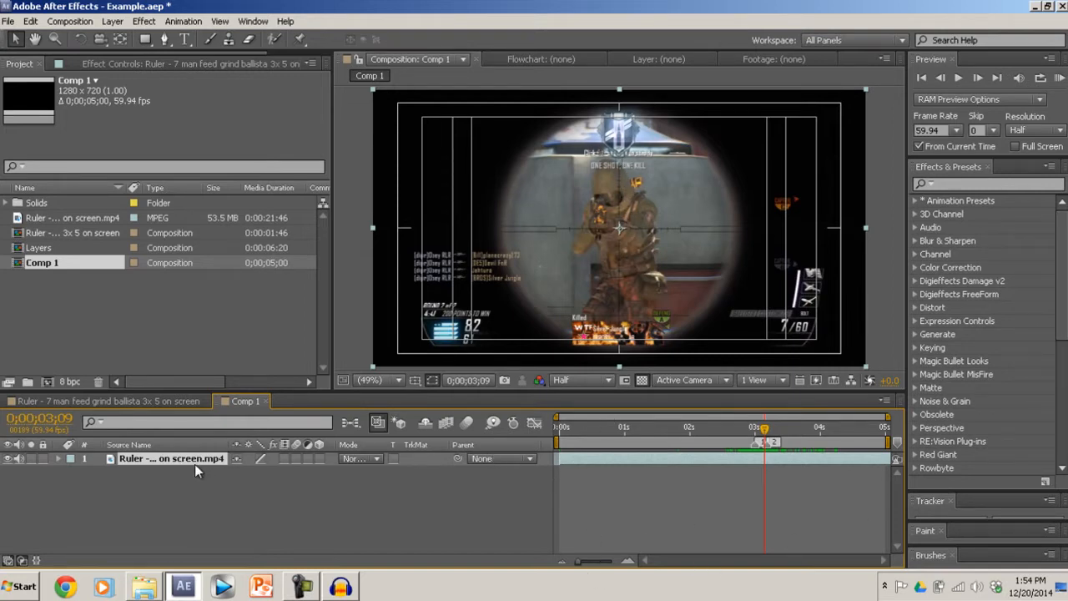
key("ctrl+d")
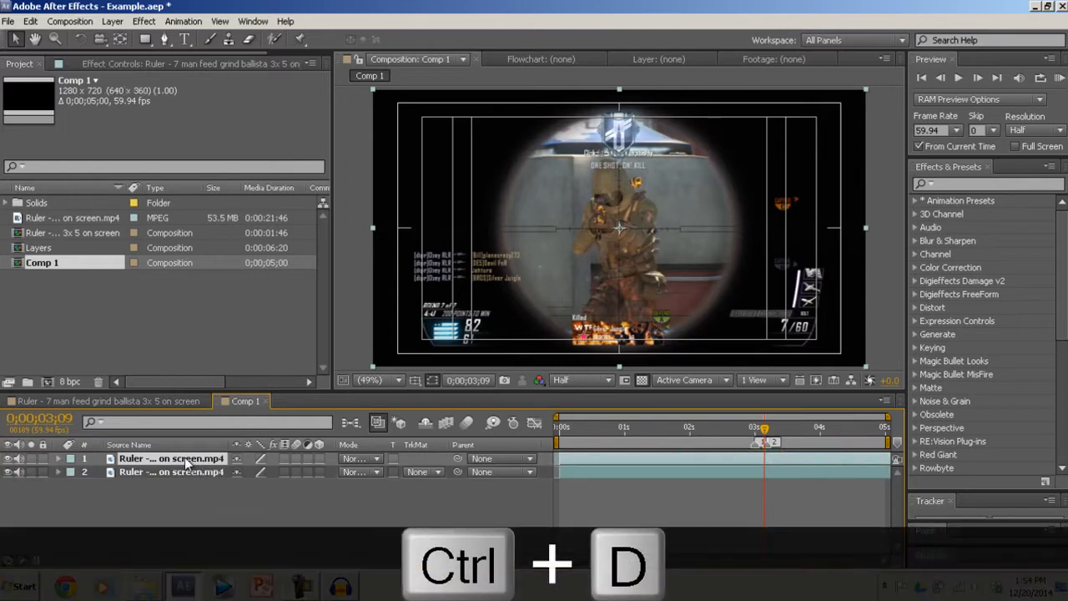
right_click(150, 459)
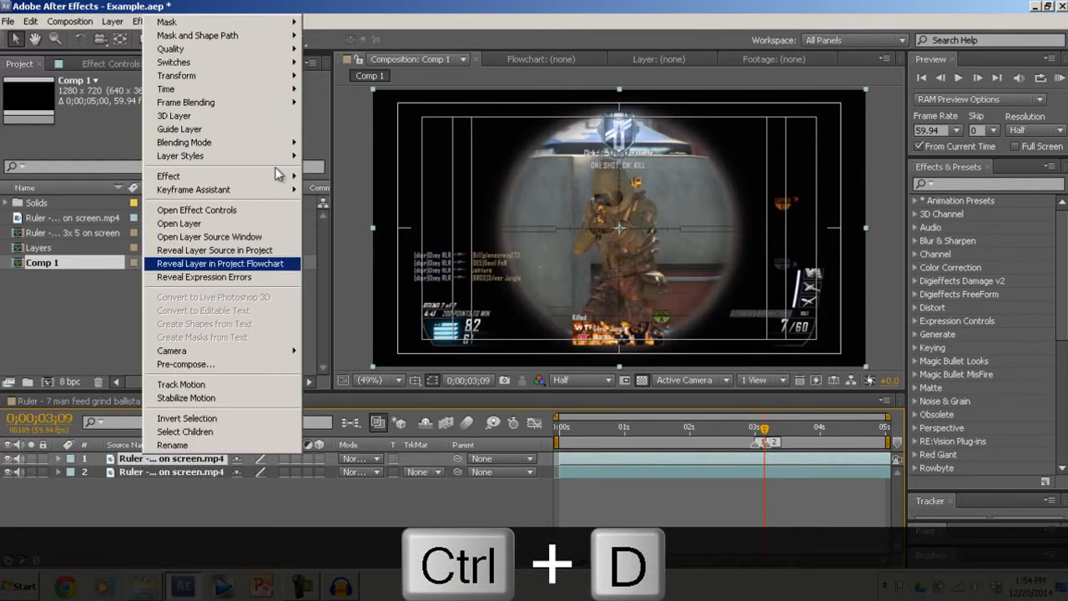
mouse_move(262, 90)
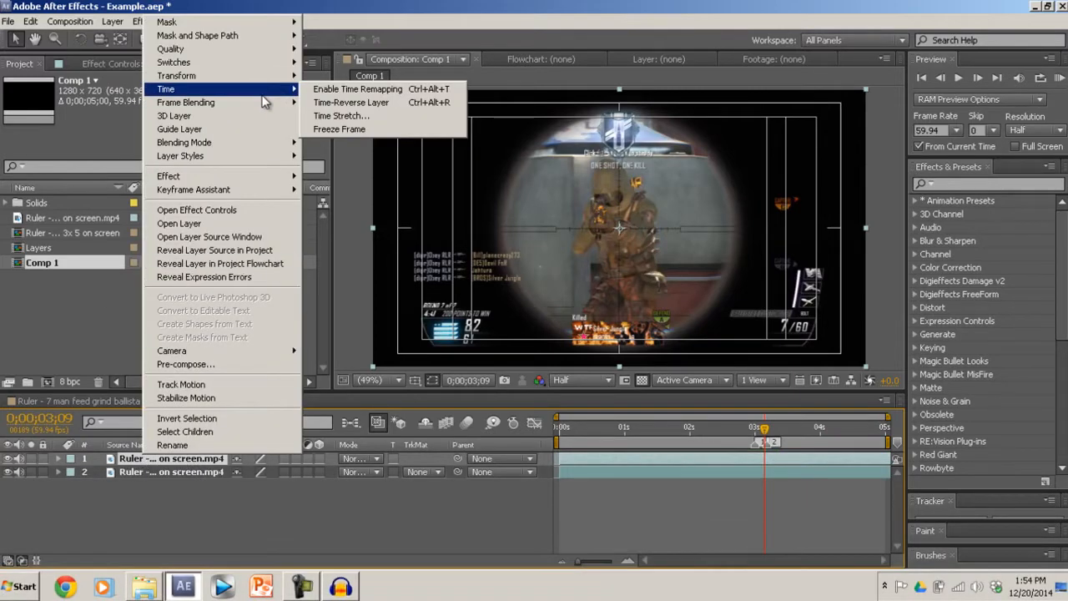
left_click(334, 131)
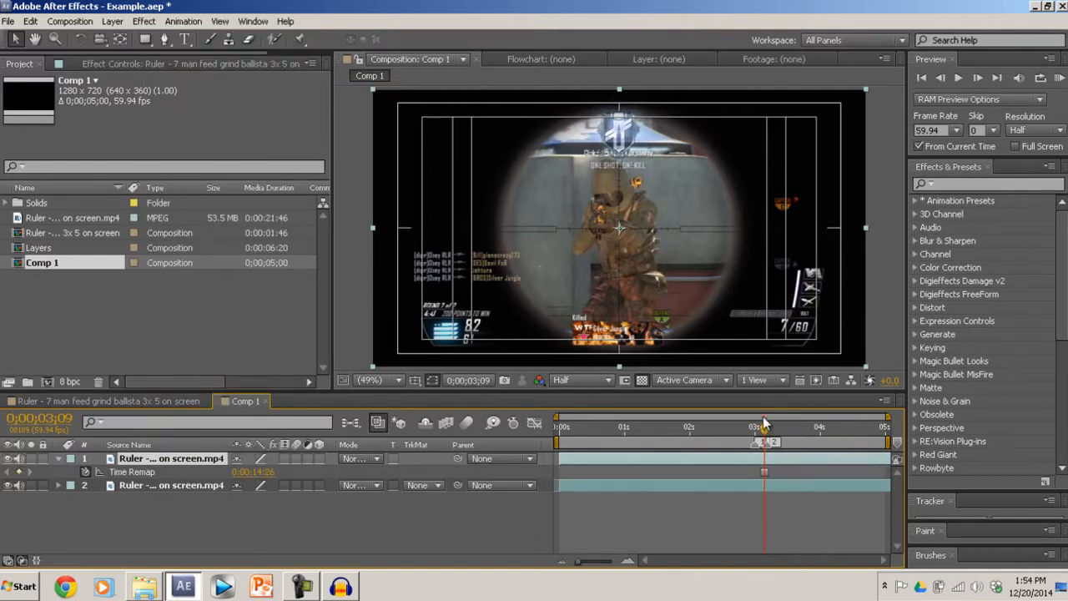
- Split the frozen layer at marker 1 (0;00;03;00) and delete the part before it
left_click_drag(767, 426, 756, 461)
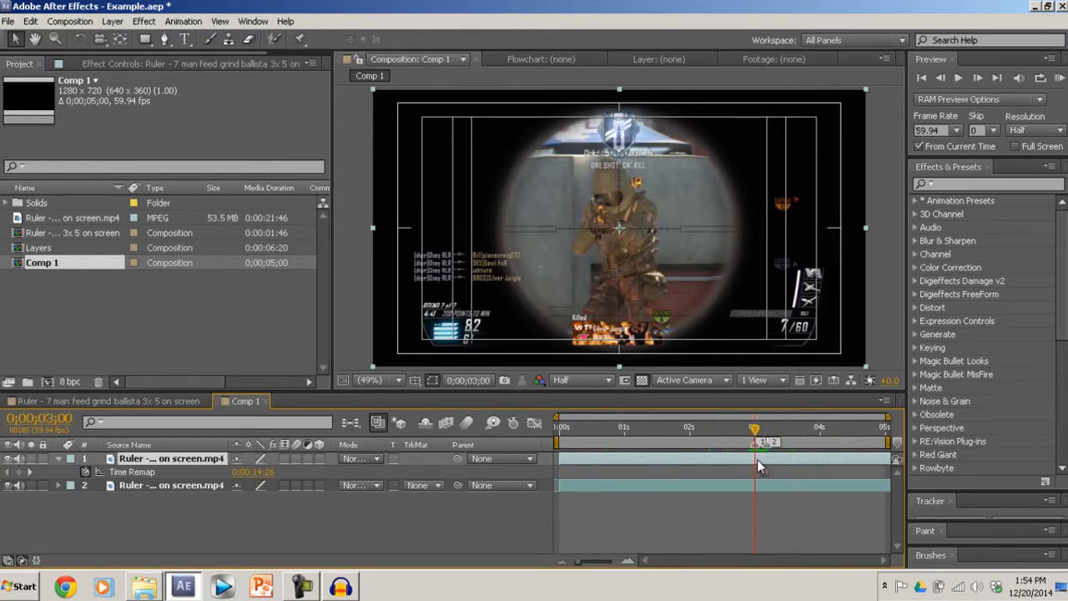
left_click(600, 561)
left_click_drag(600, 561, 604, 560)
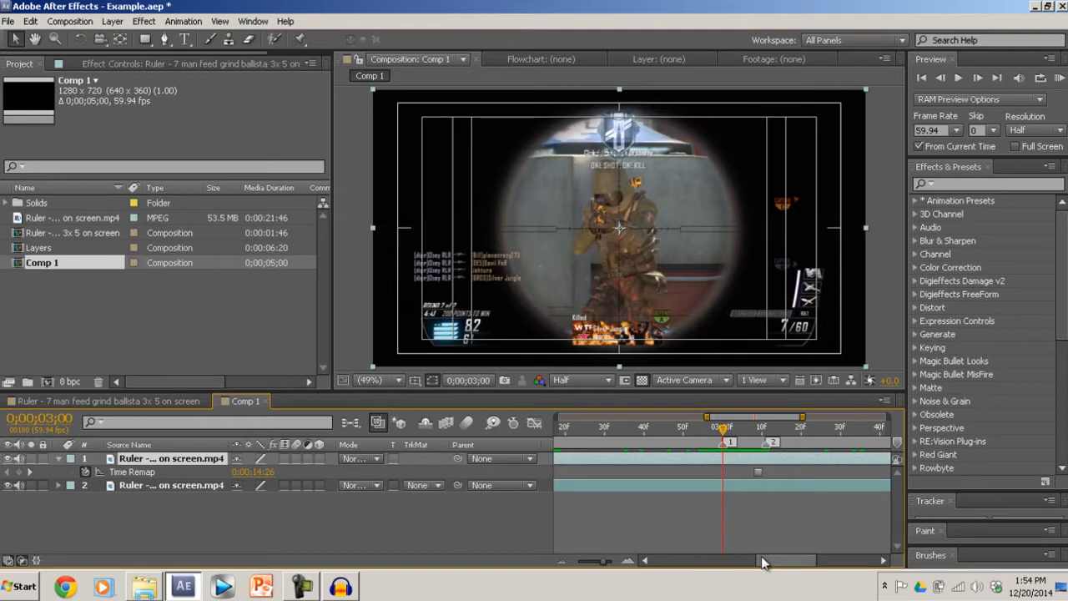
key("ctrl+shift+d")
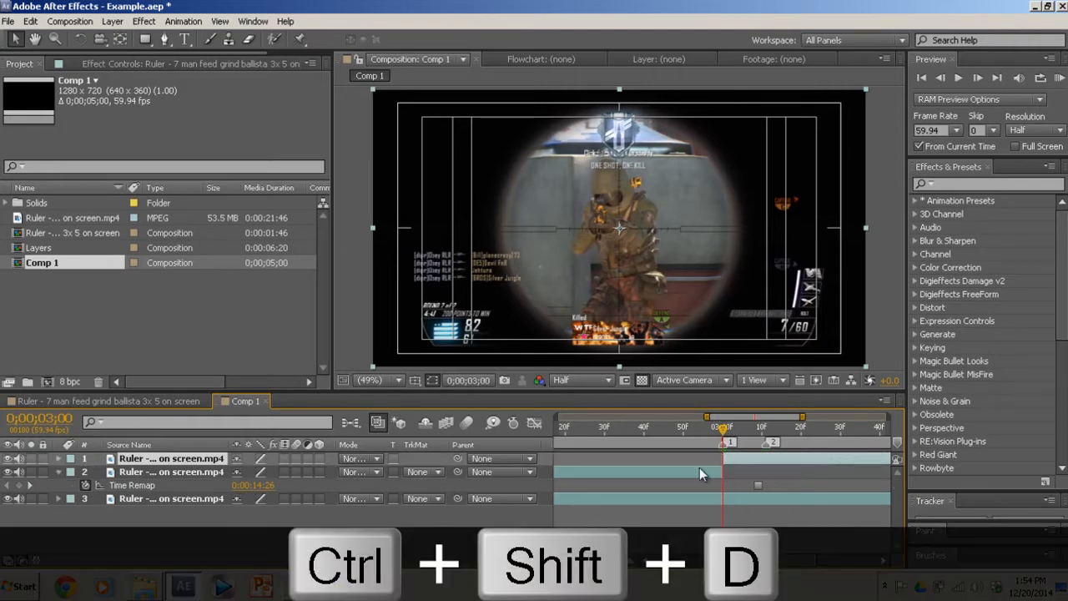
key("Delete")
- Split the frozen layer at 0;00;03;12, one frame past marker 2, and delete the part after it
key("2")
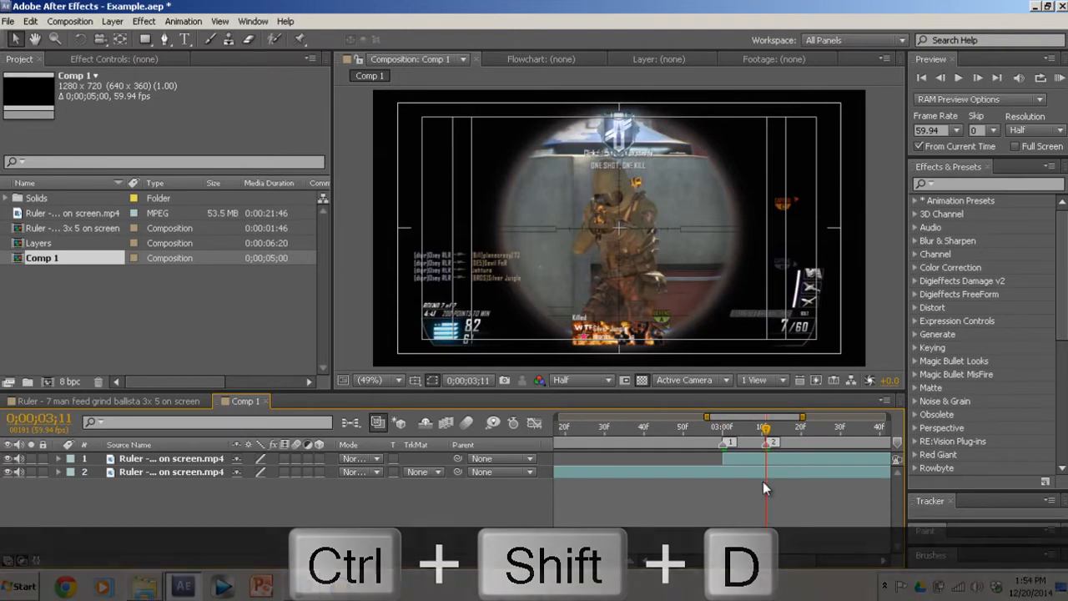
left_click(770, 459)
key("ctrl+shift+d")
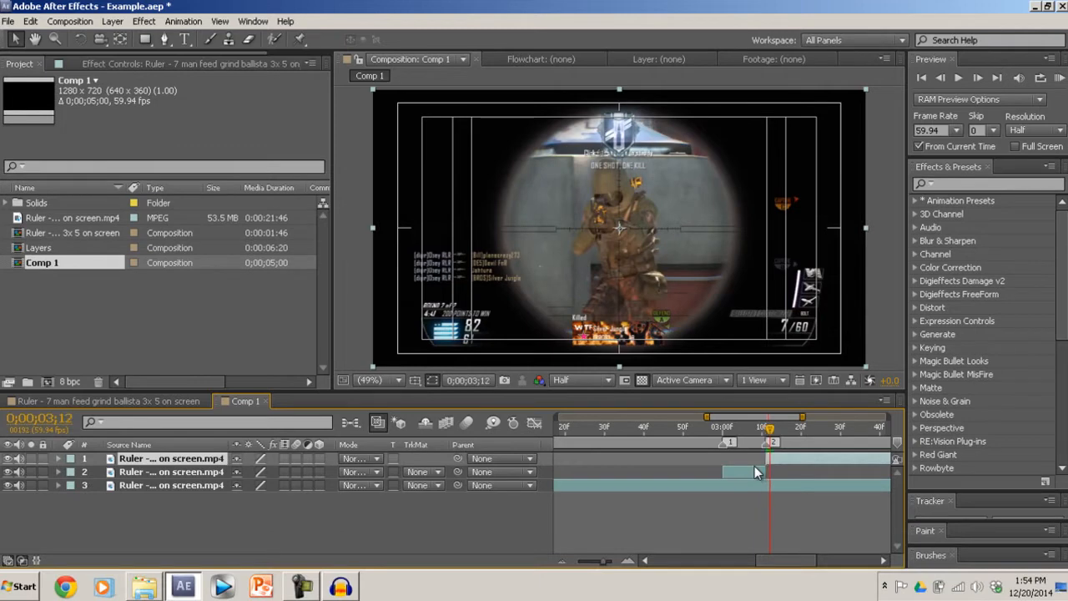
key("ctrl+z")
key("Page_Down")
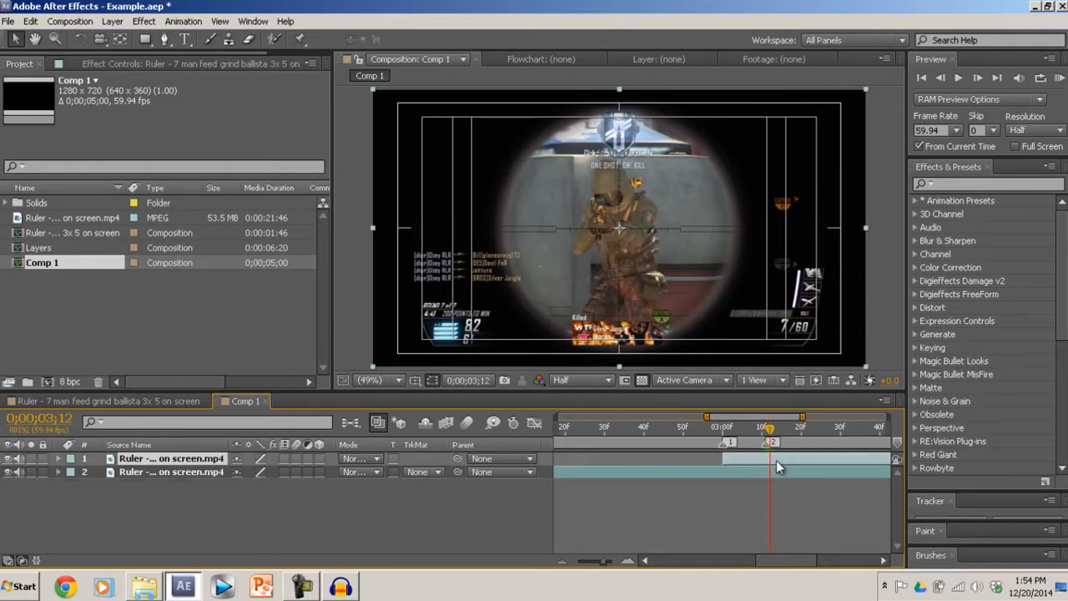
key("ctrl+shift+d")
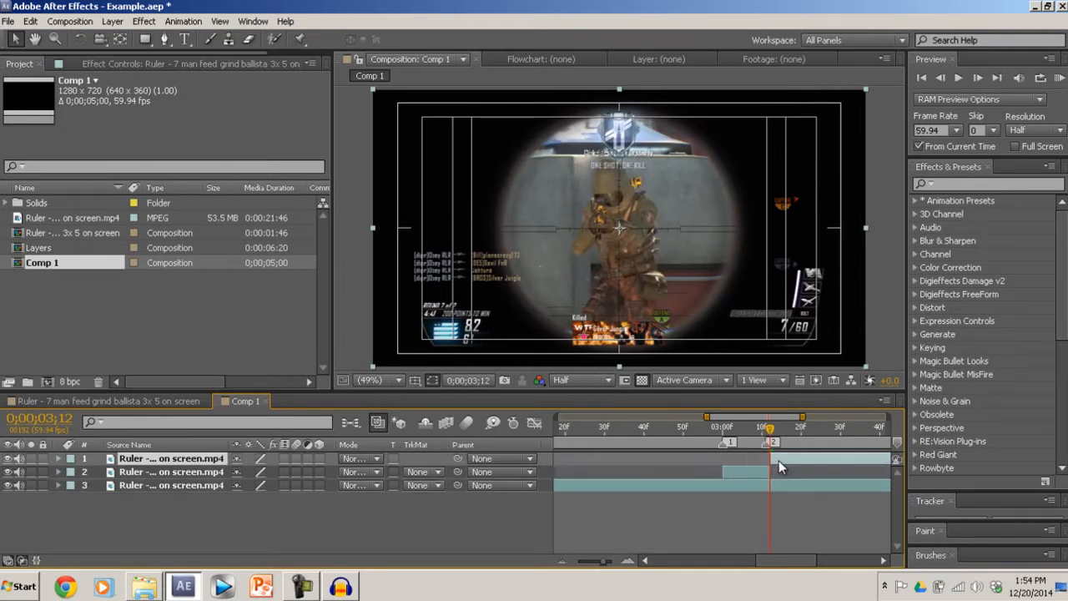
key("Delete")
- At 0;00;03;00, draw a circular mask on the frozen layer, centred on the crosshair and matching the scope's edge
key("Page_Up")
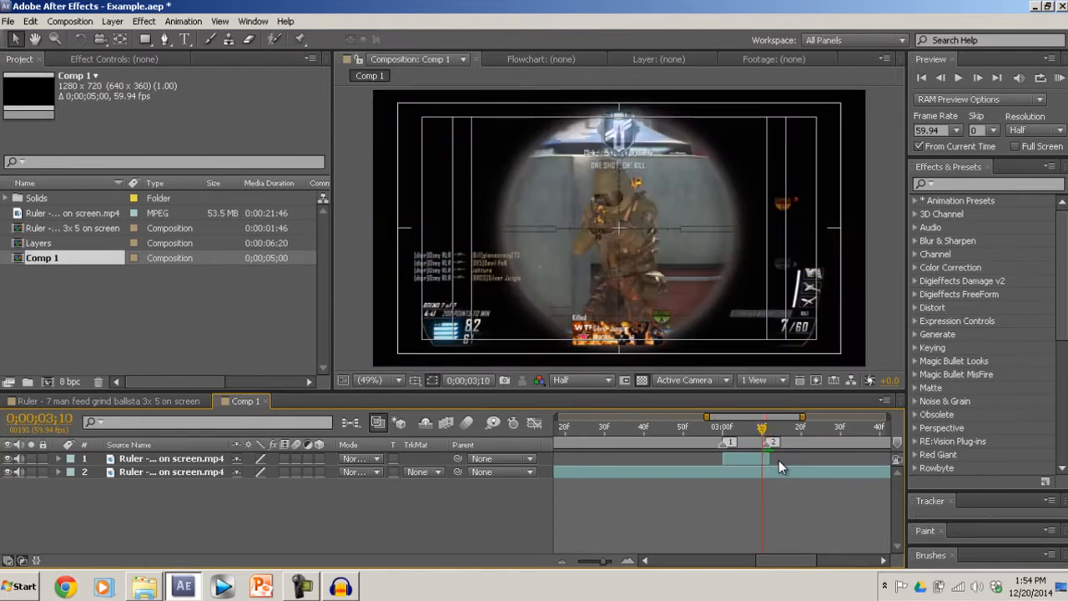
left_click_drag(763, 432, 724, 464)
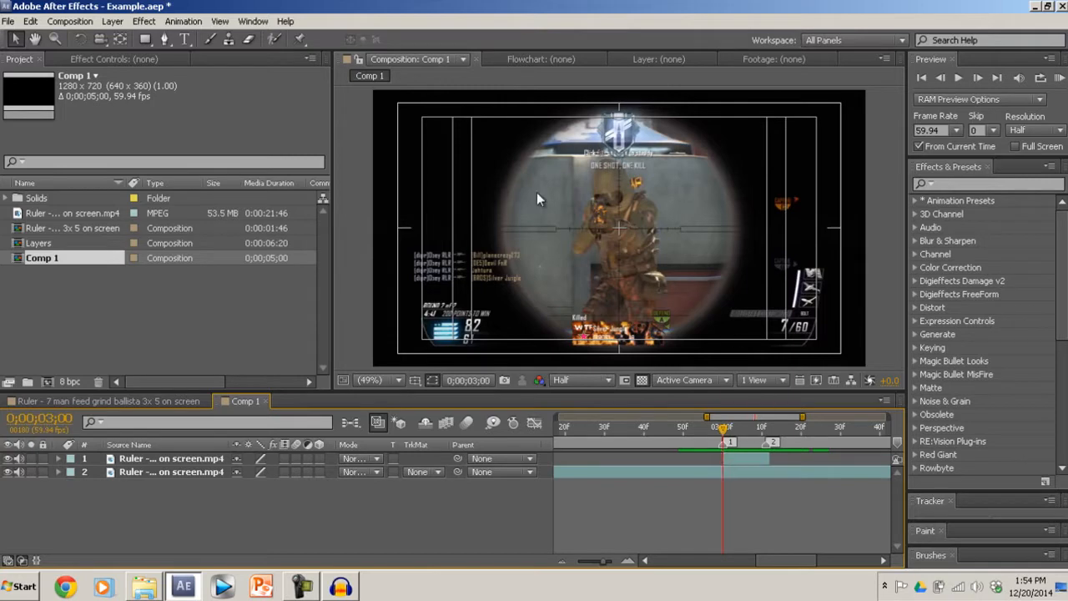
left_click(148, 460)
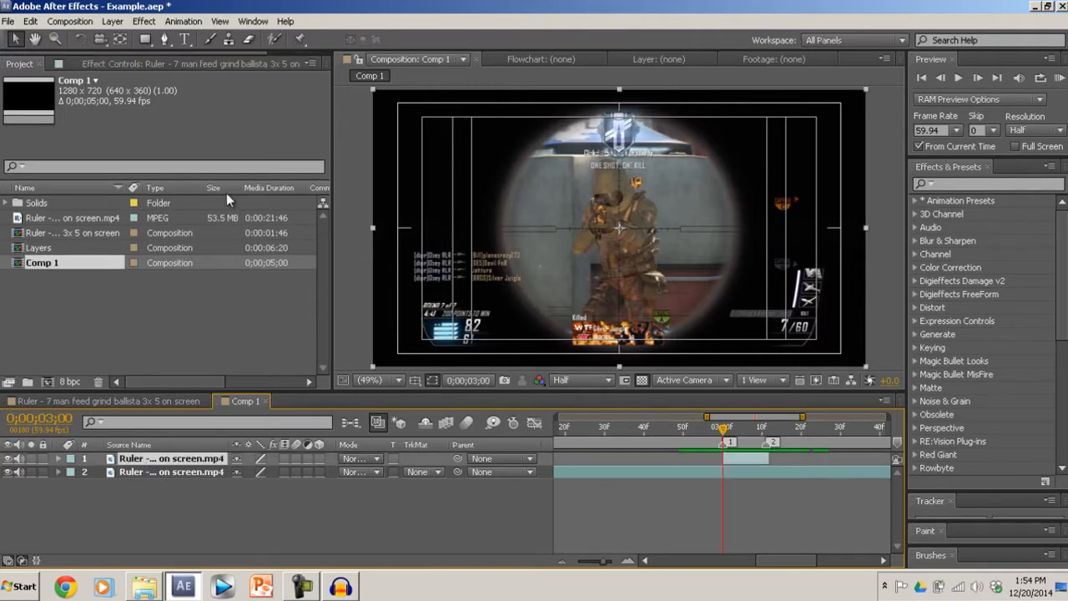
left_click_drag(152, 39, 190, 78)
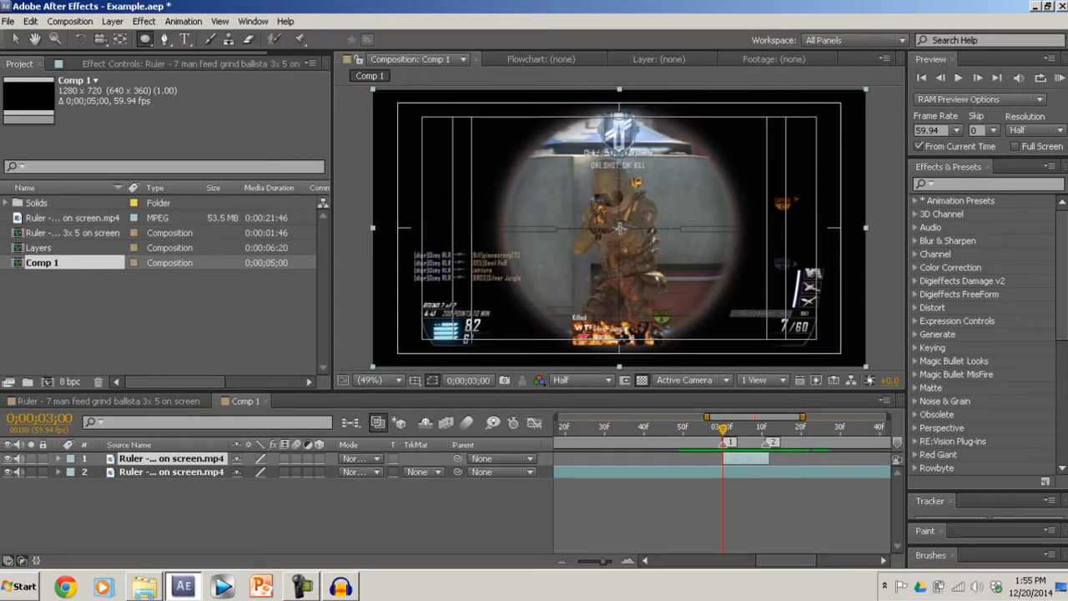
left_click_drag(620, 227, 506, 145)
key("shift")
key("ctrl")
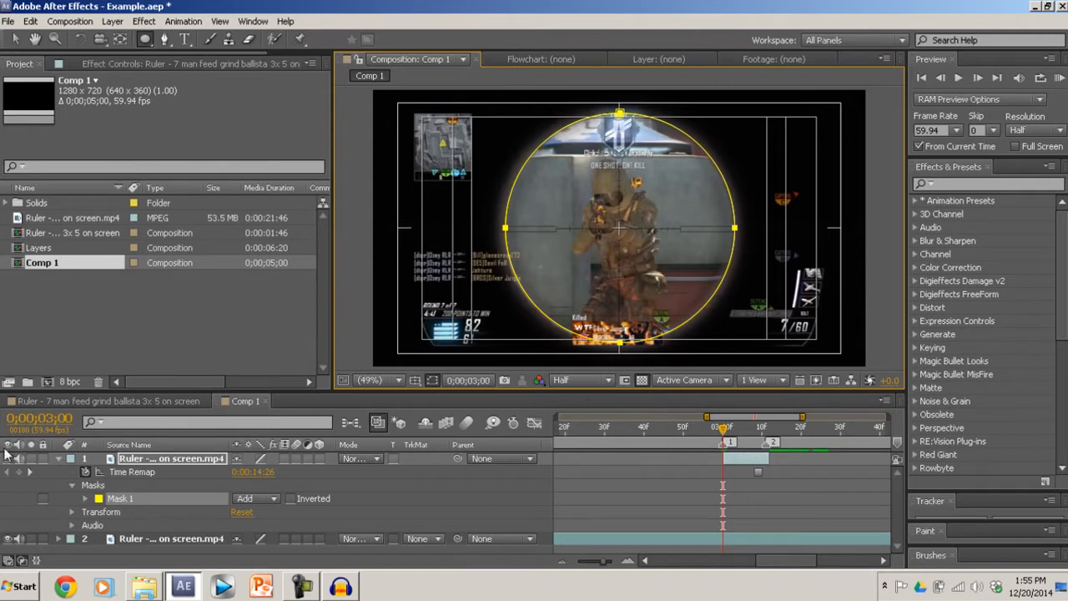
left_click(54, 457)
left_click(59, 459)
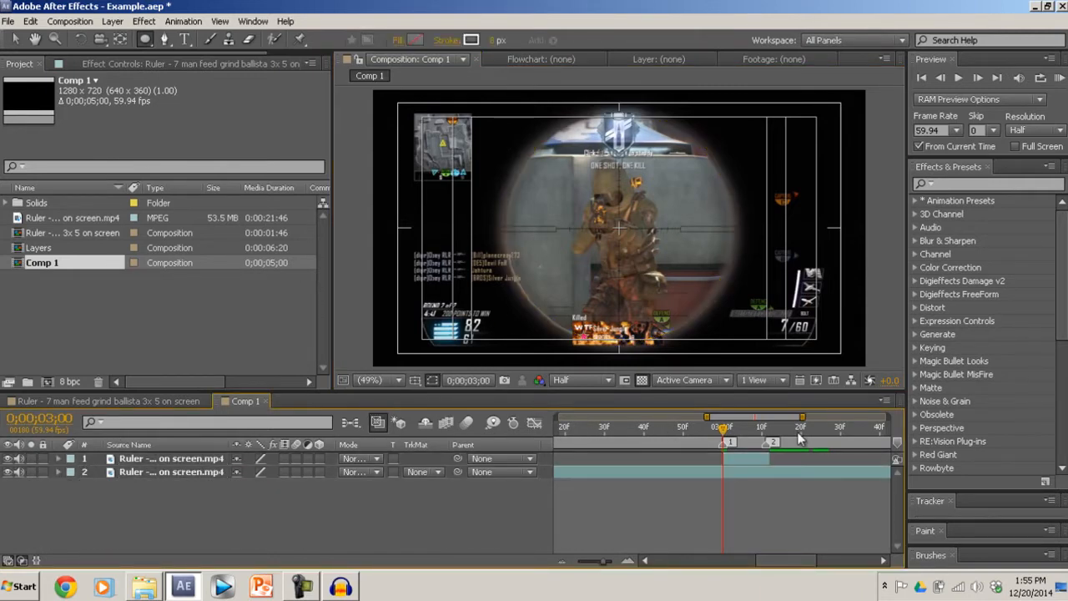
- Try moving the masked freeze-frame layer off-centre over the footage, and return it to its centred position
left_click(199, 461)
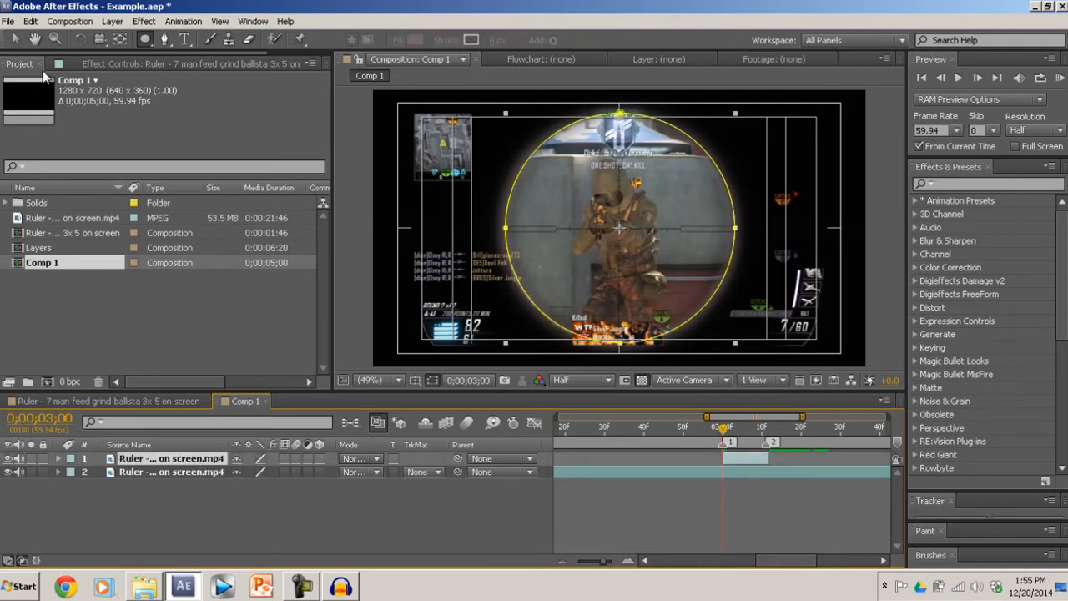
left_click(15, 40)
left_click_drag(650, 230, 682, 188)
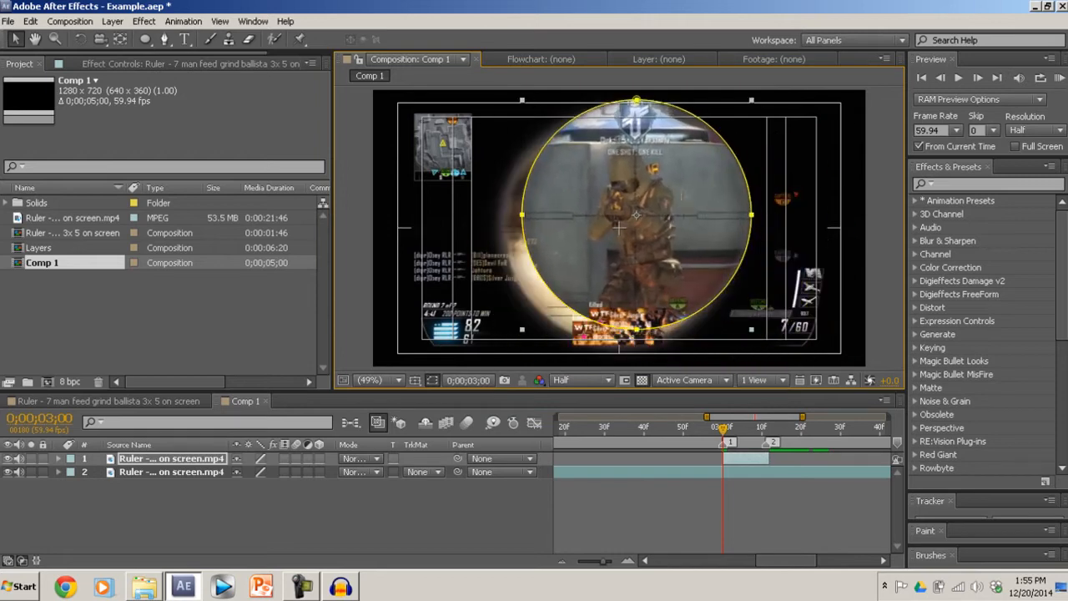
key("ctrl+Home")
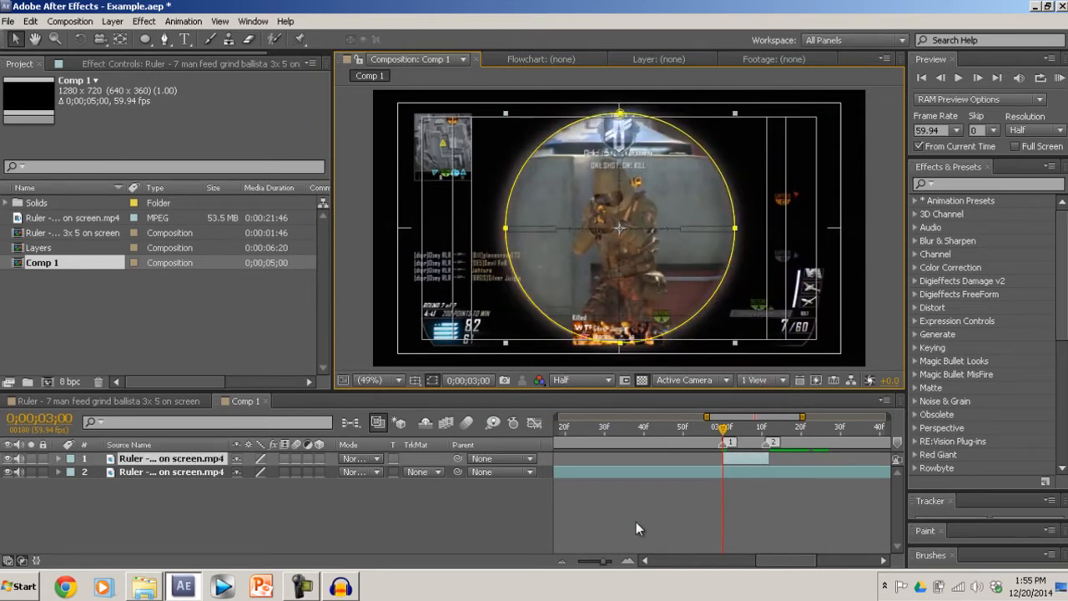
- Create a black (000000) comp-size solid and place it directly below the masked frozen layer
key("ctrl+y")
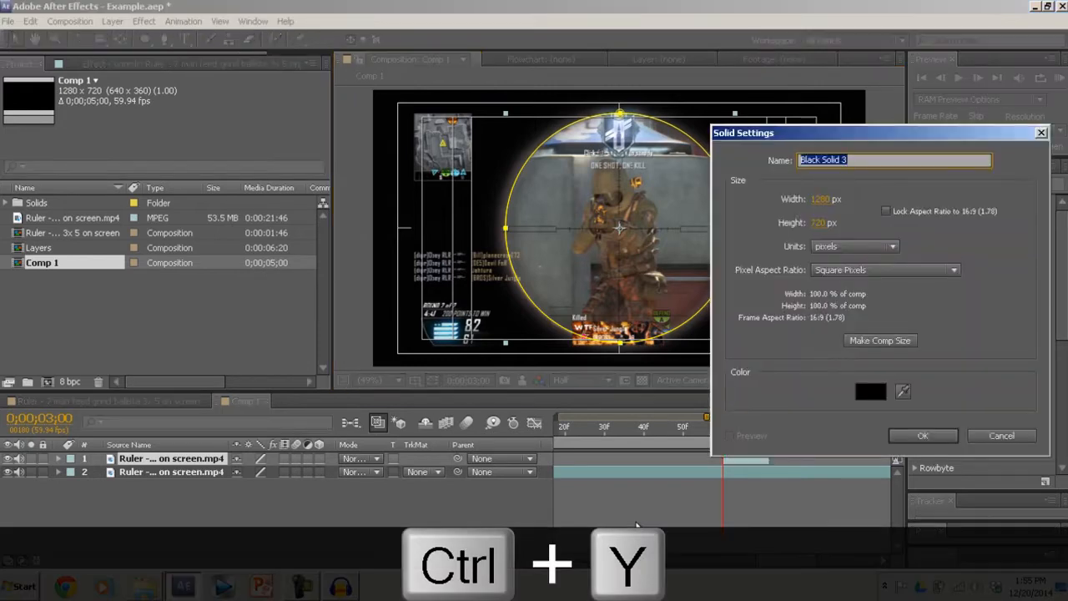
left_click(883, 392)
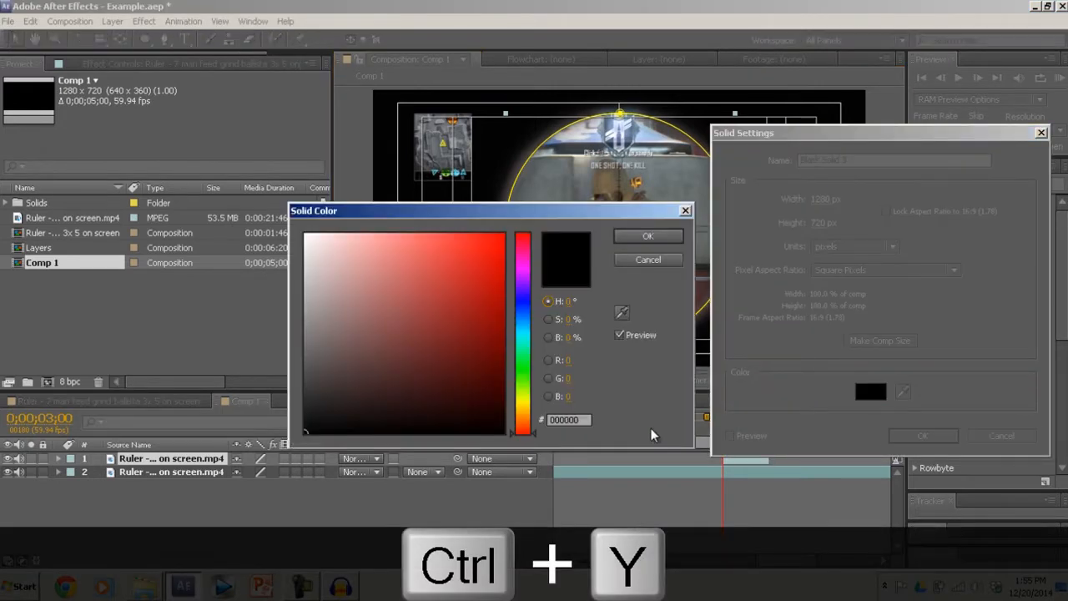
left_click(641, 239)
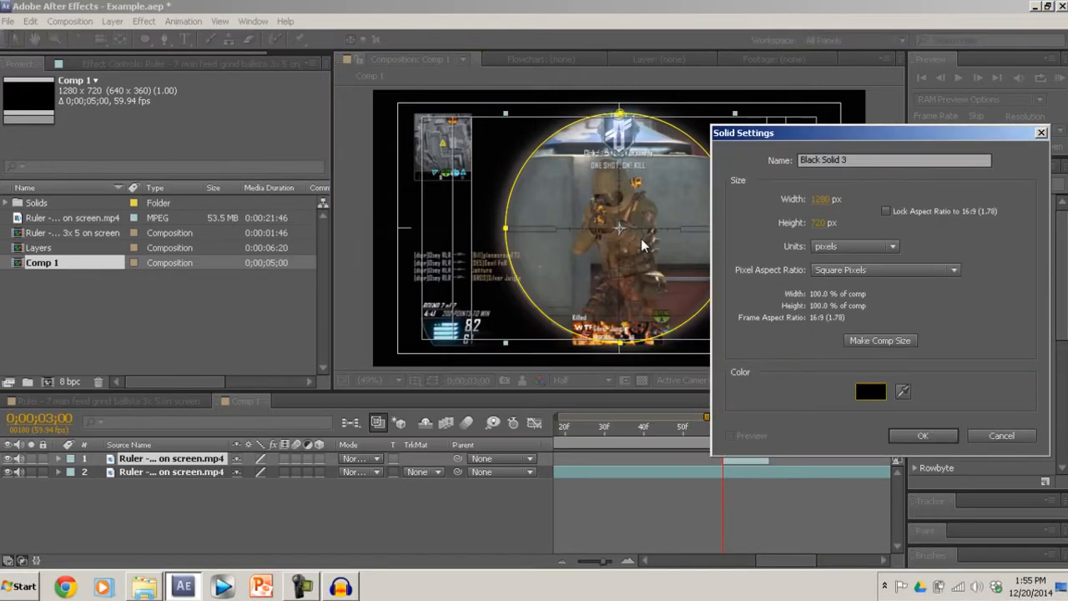
key("Return")
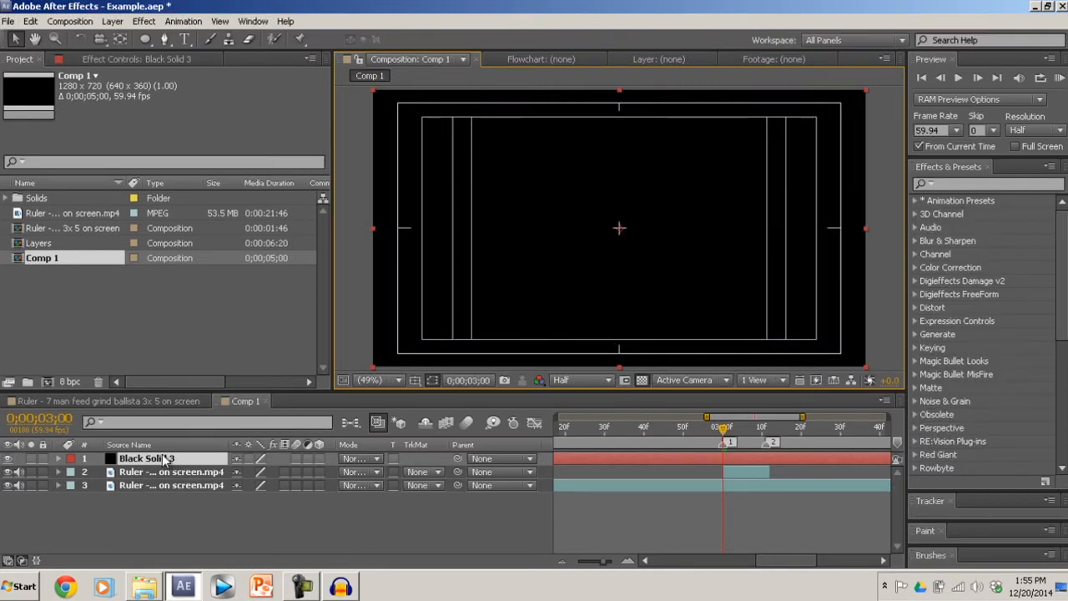
left_click_drag(165, 461, 151, 479)
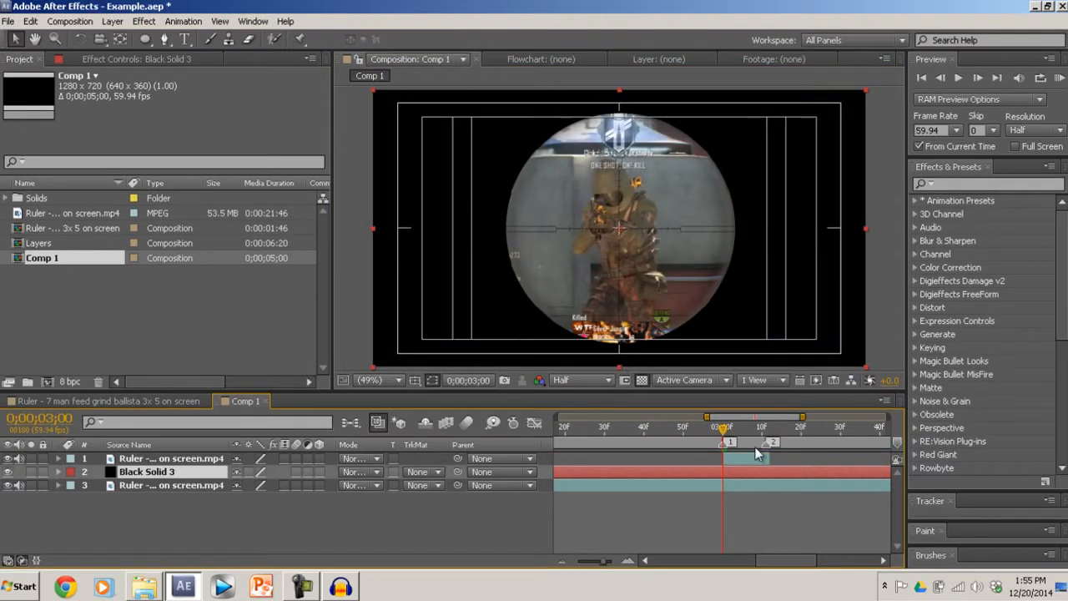
- Split the black solid at 0;00;03;00 and delete the part before it
key("ctrl+shift+d")
left_click(710, 489)
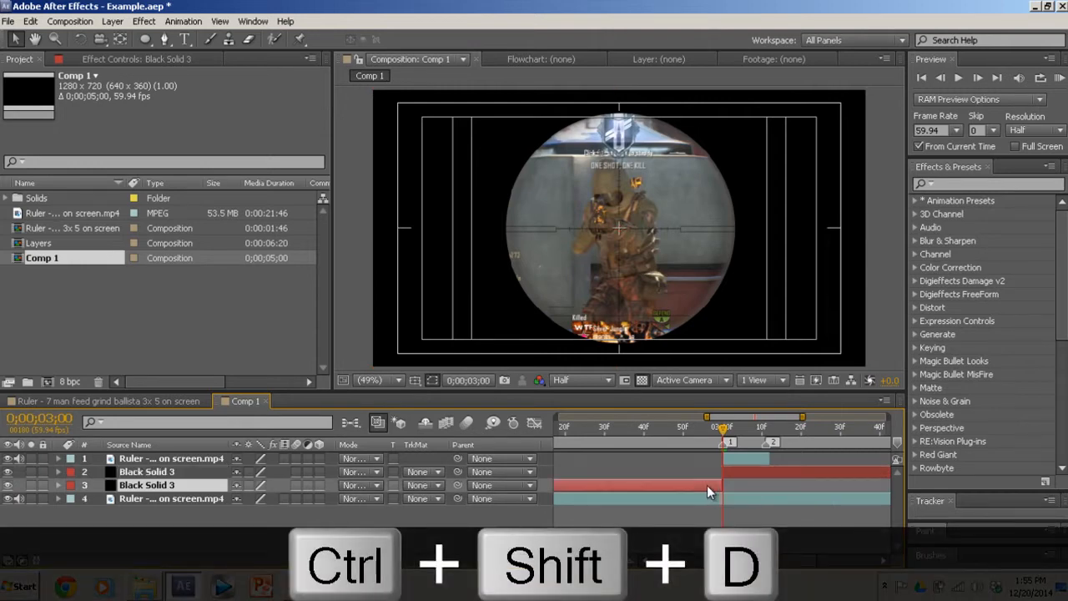
key("Delete")
- Split the black solid near marker 2, delete the part after it, and make it end together with the frozen layer
left_click(757, 457)
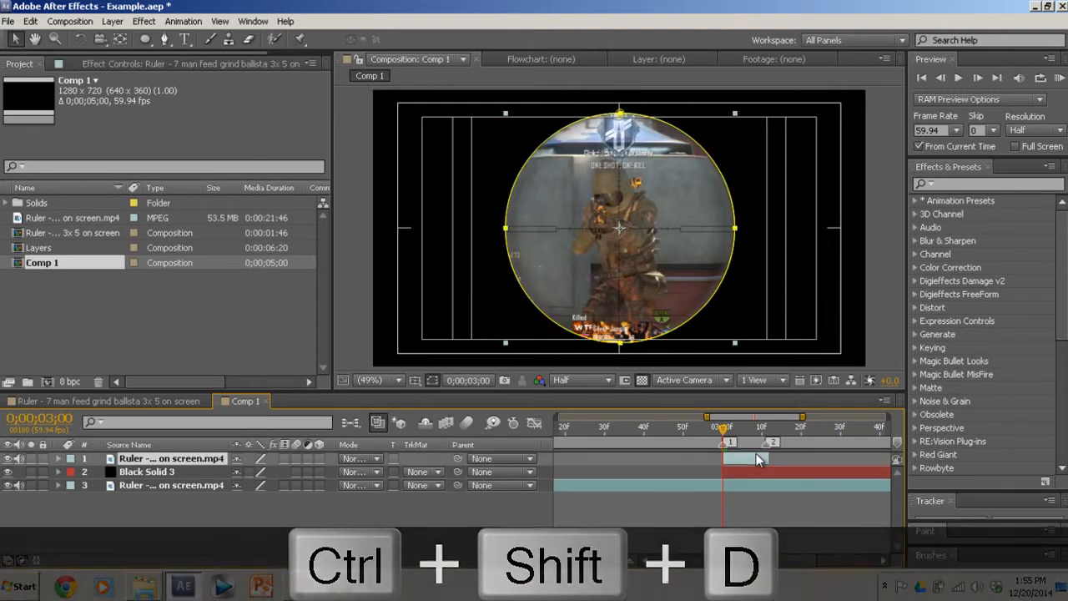
key("o")
left_click(768, 472)
key("ctrl+shift+d")
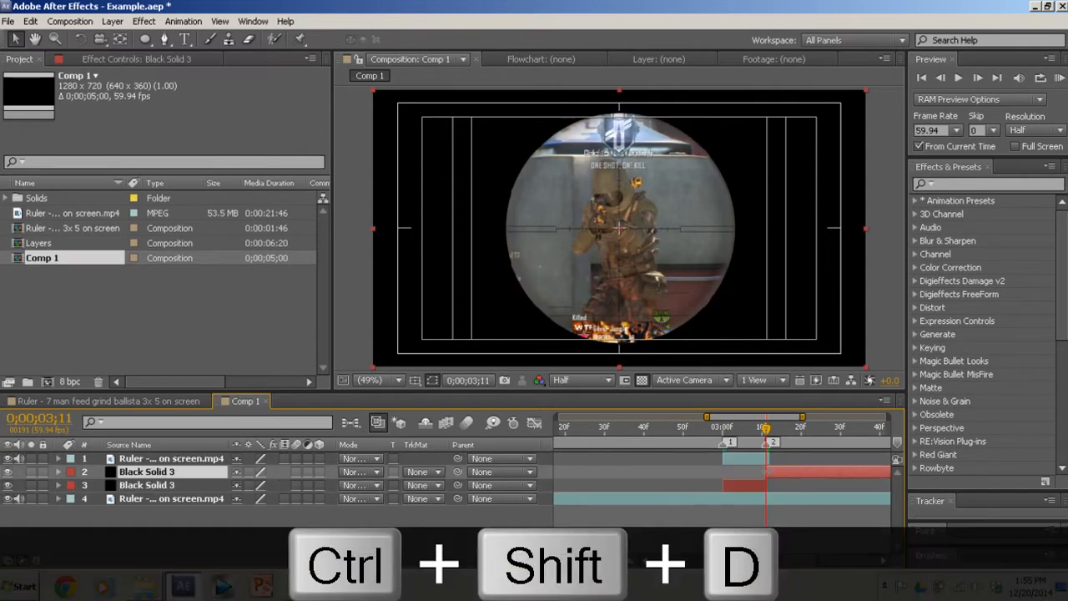
key("Delete")
left_click(756, 472)
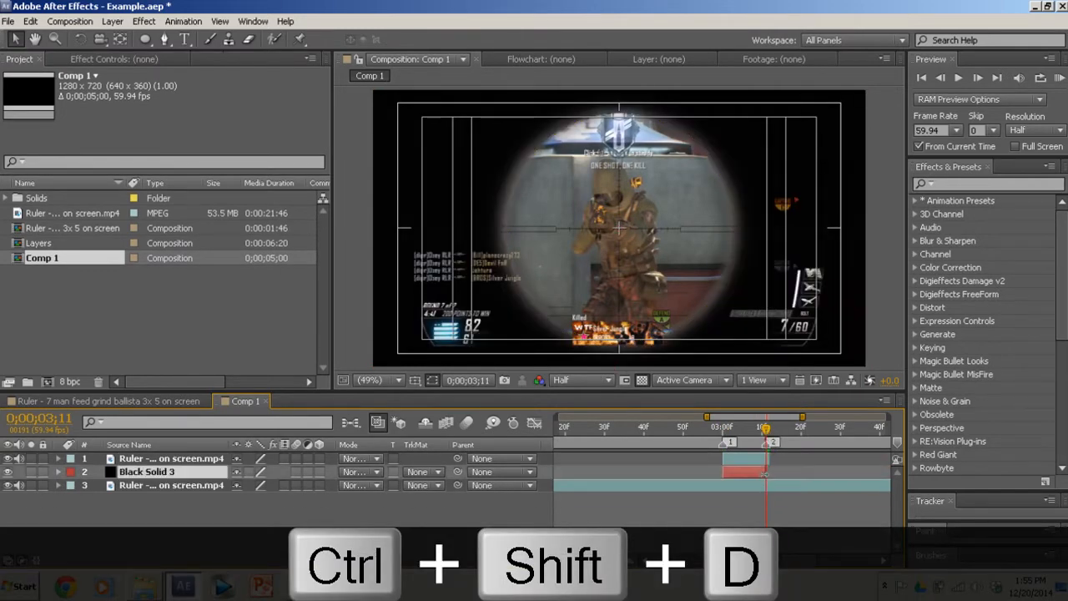
left_click_drag(765, 428, 719, 482)
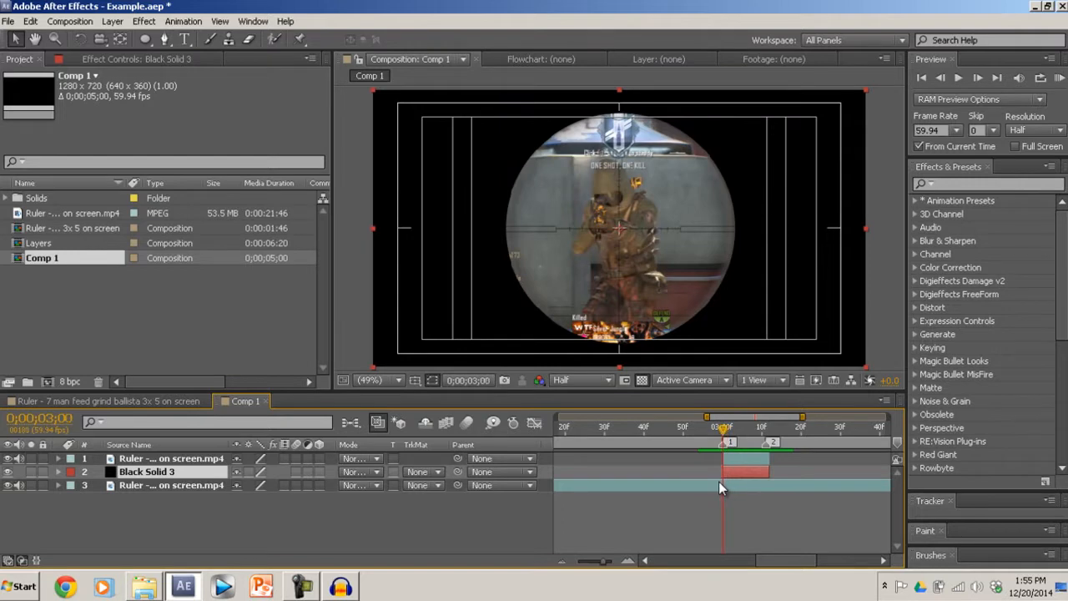
- Set the Mask Feather of the frozen layer's circular mask to 23 pixels
left_click(141, 459)
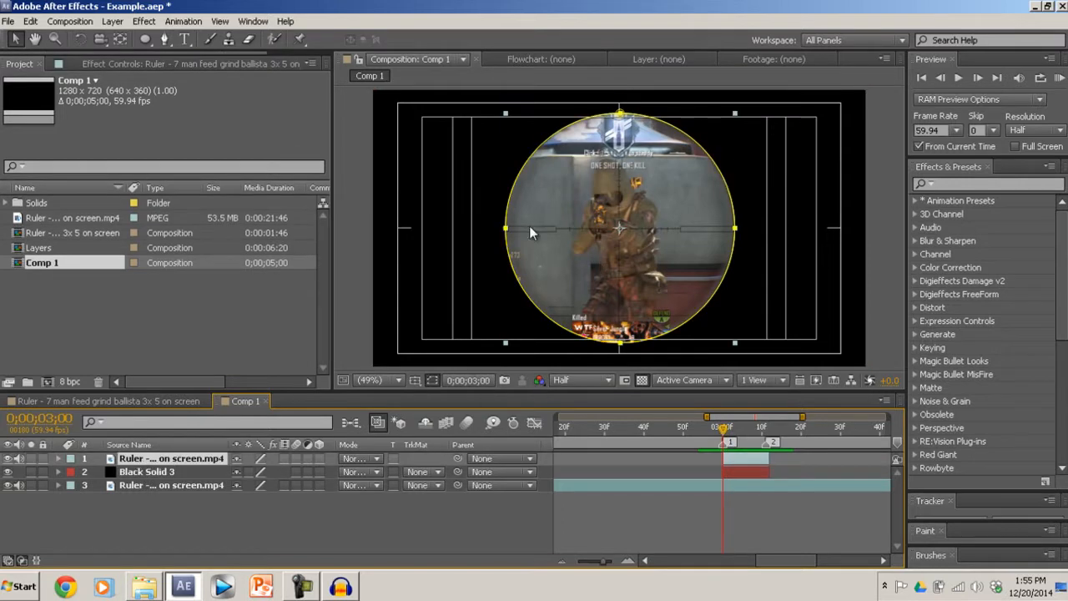
key("f")
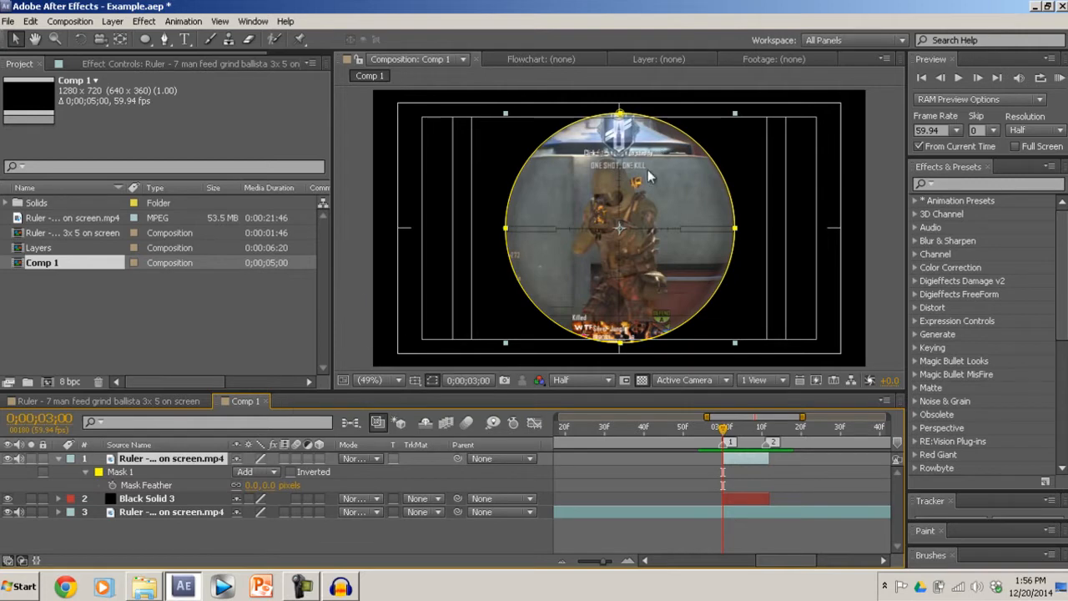
left_click_drag(265, 485, 264, 485)
left_click(208, 460)
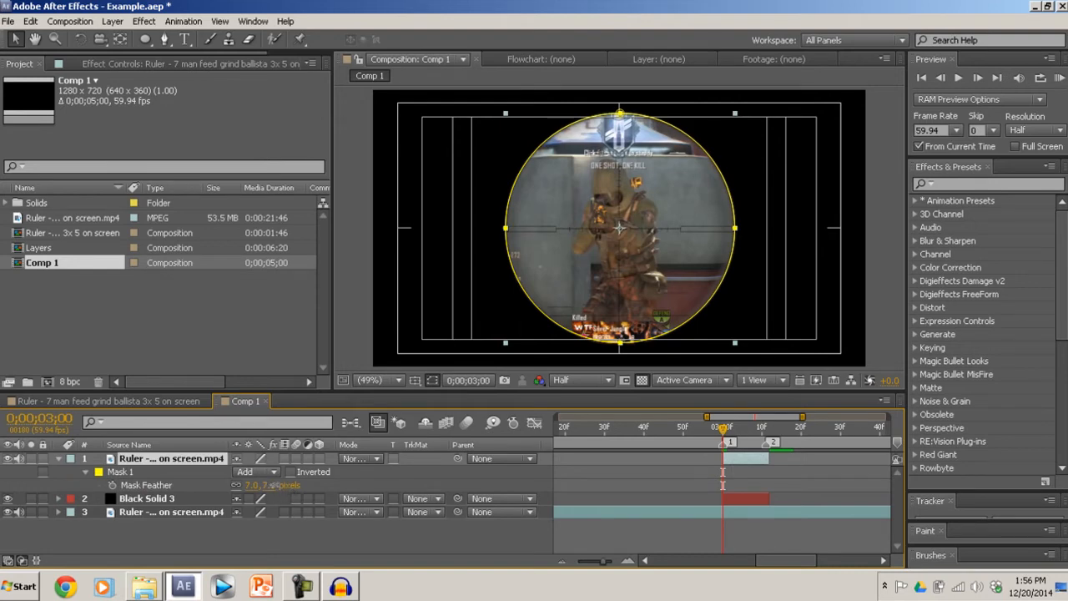
left_click_drag(266, 485, 290, 488)
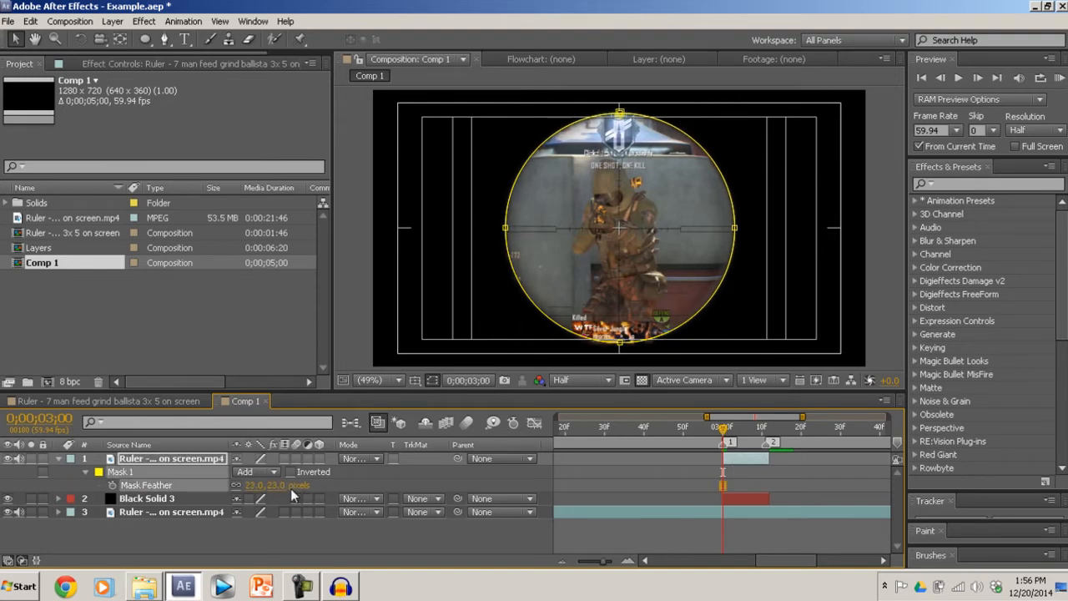
left_click(355, 549)
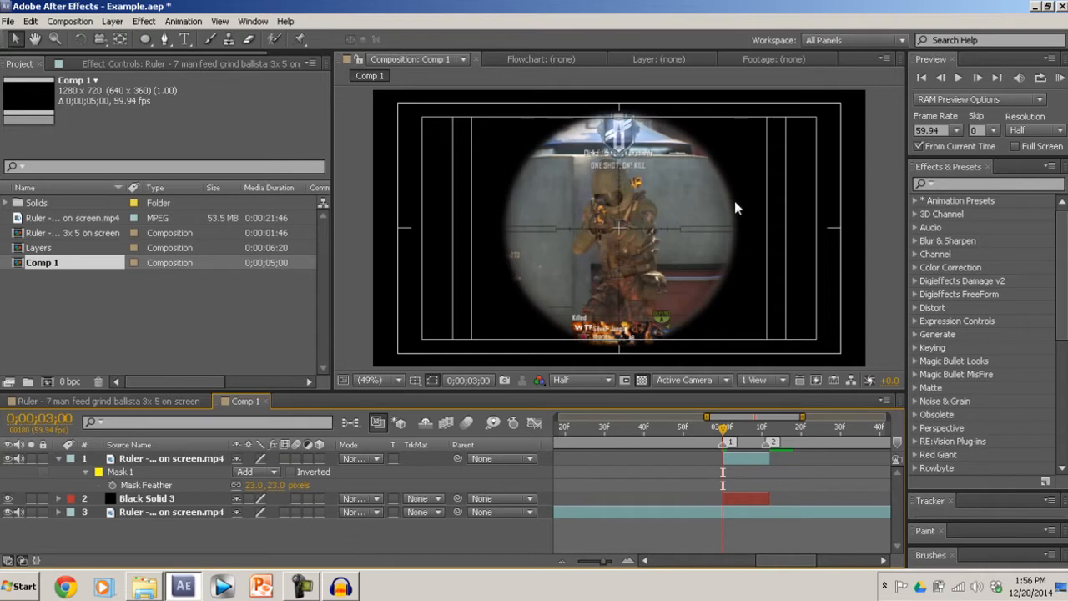
left_click(59, 459)
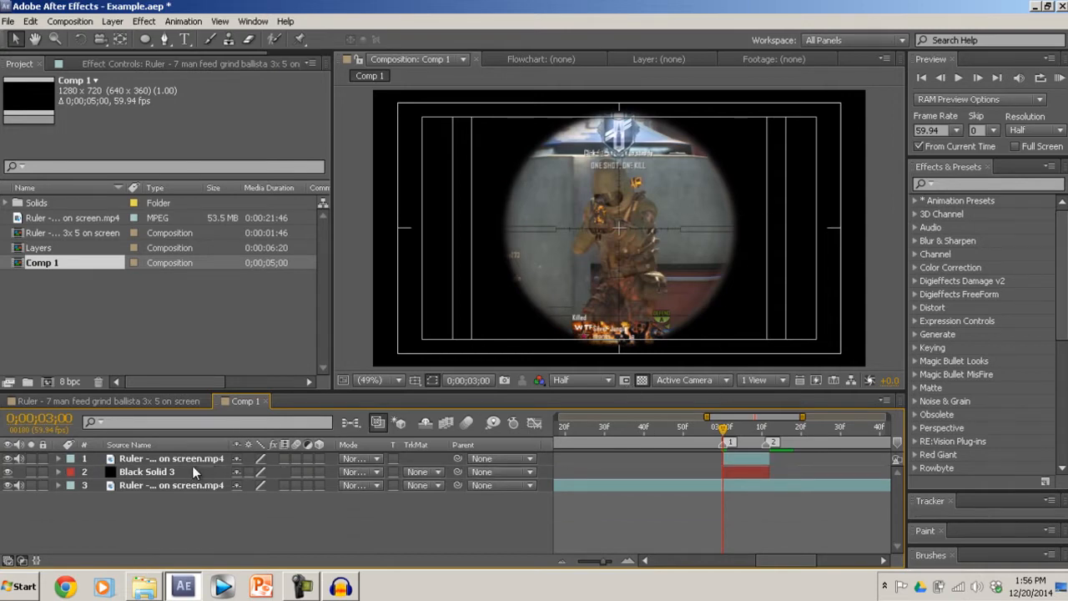
- Add 100% Scale keyframes to the frozen layer at 0;00;03;00 and at marker 2 (0;00;03;11)
left_click(761, 458)
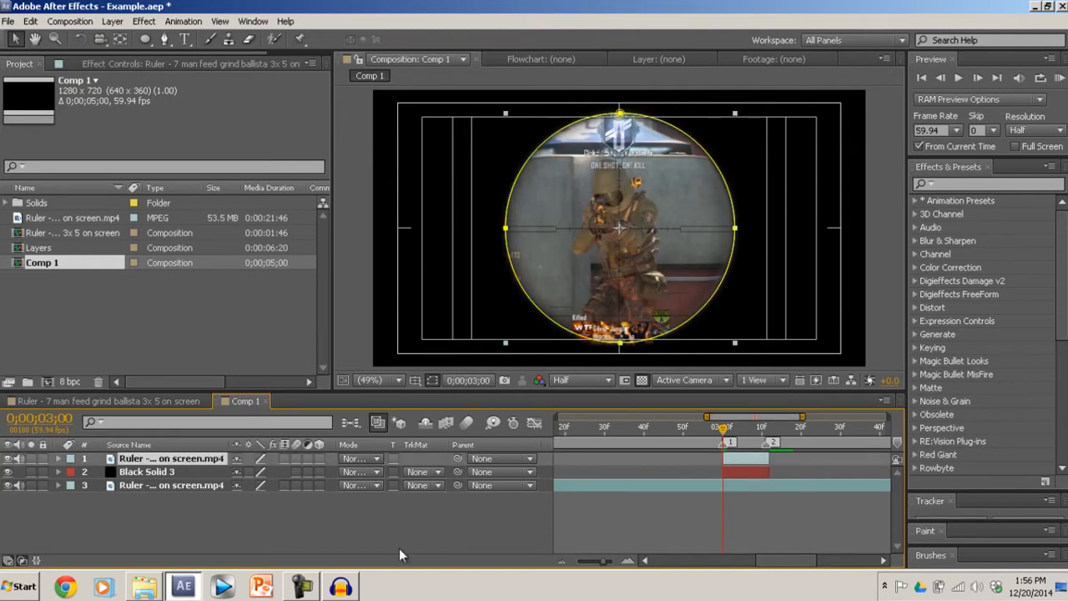
key("s")
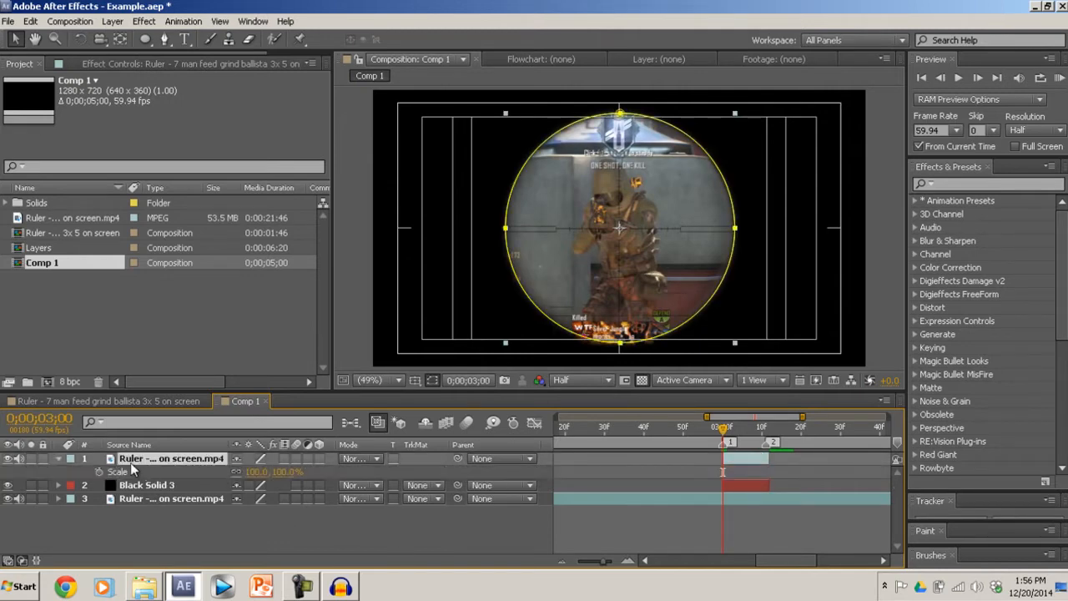
left_click(98, 472)
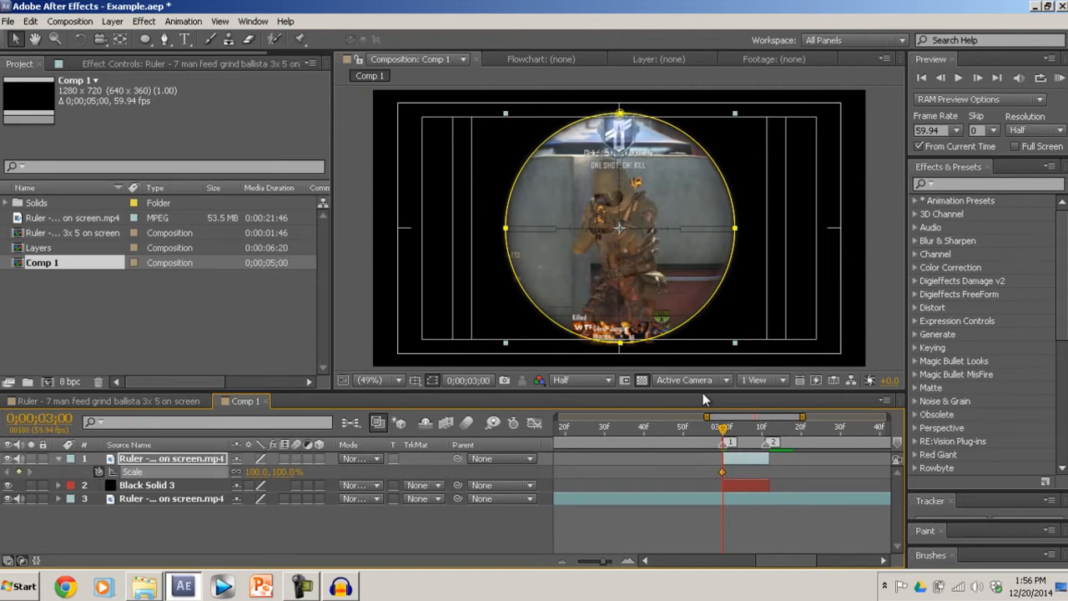
key("2")
- At 0;00;03;06, set the frozen layer's scale to 40%
left_click_drag(767, 429, 749, 434)
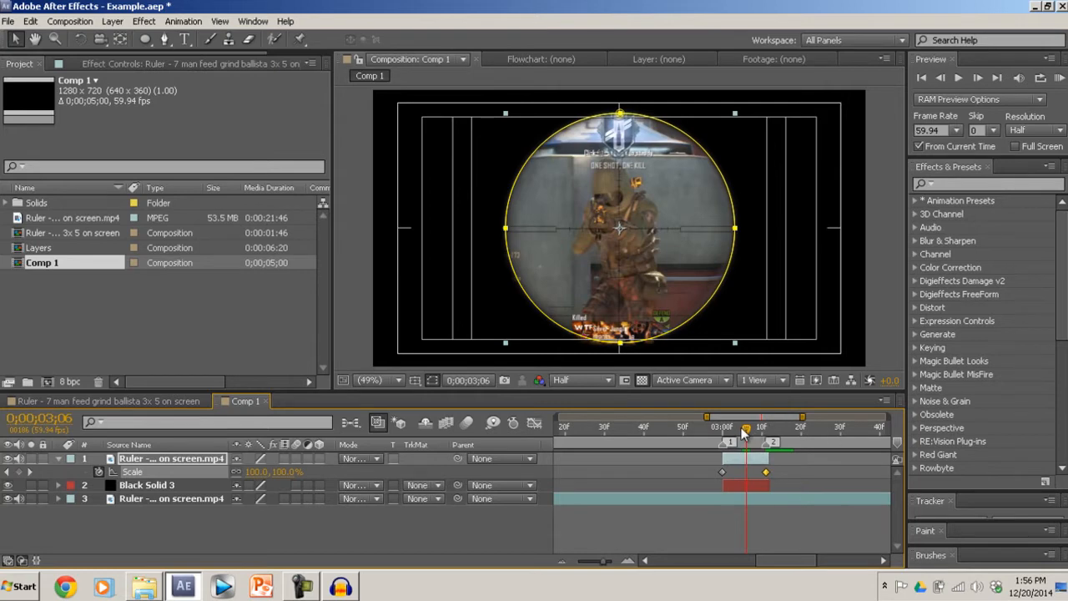
mouse_move(744, 428)
left_mouse_down()
mouse_move(734, 431)
mouse_move(746, 434)
left_mouse_up()
left_click_drag(252, 474, 185, 458)
left_click(255, 472)
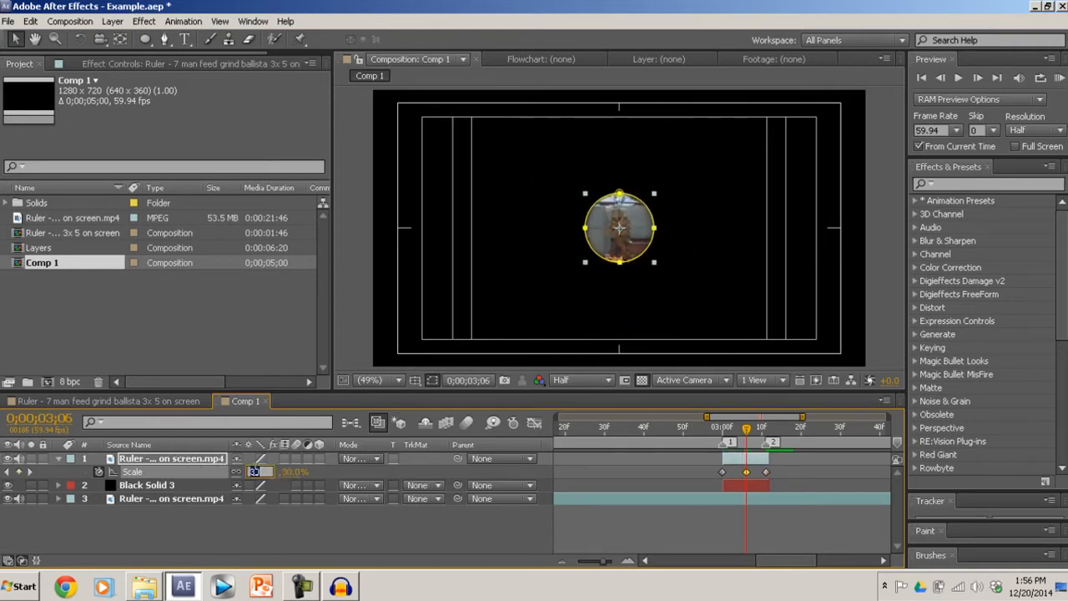
type("40")
key("Return")
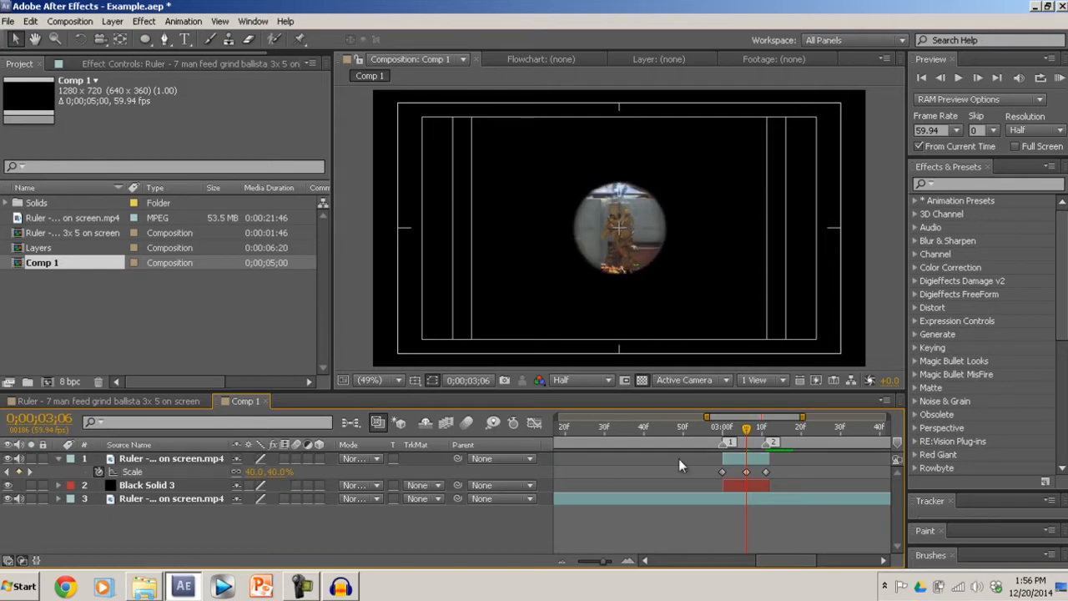
- At 0;00;03;11, set the frozen layer's scale to 251% so the scope circle extends past the frame
left_click_drag(748, 430, 771, 451)
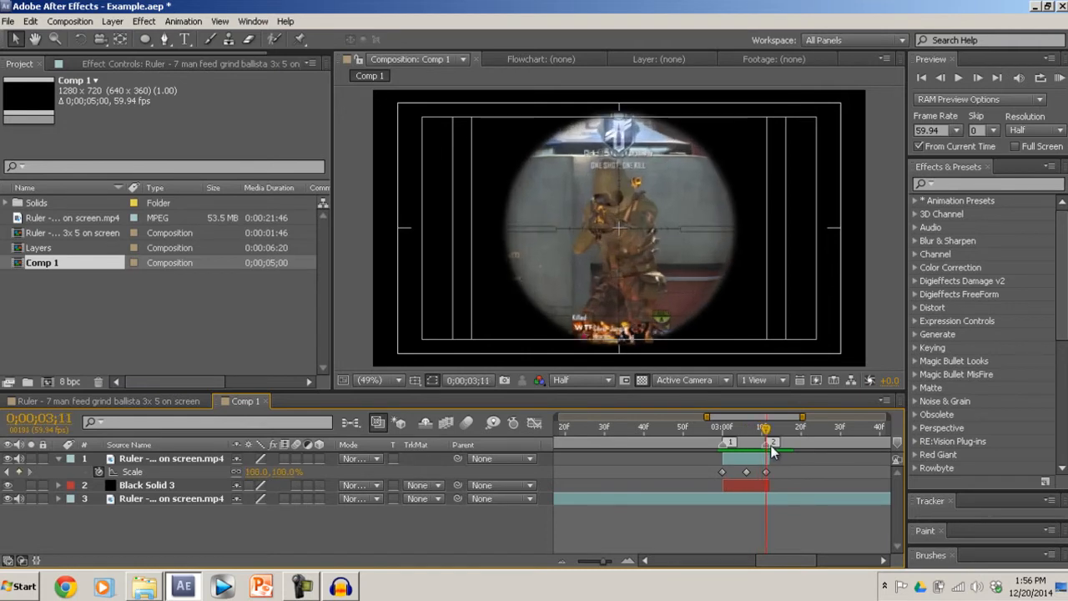
left_click_drag(257, 478, 394, 478)
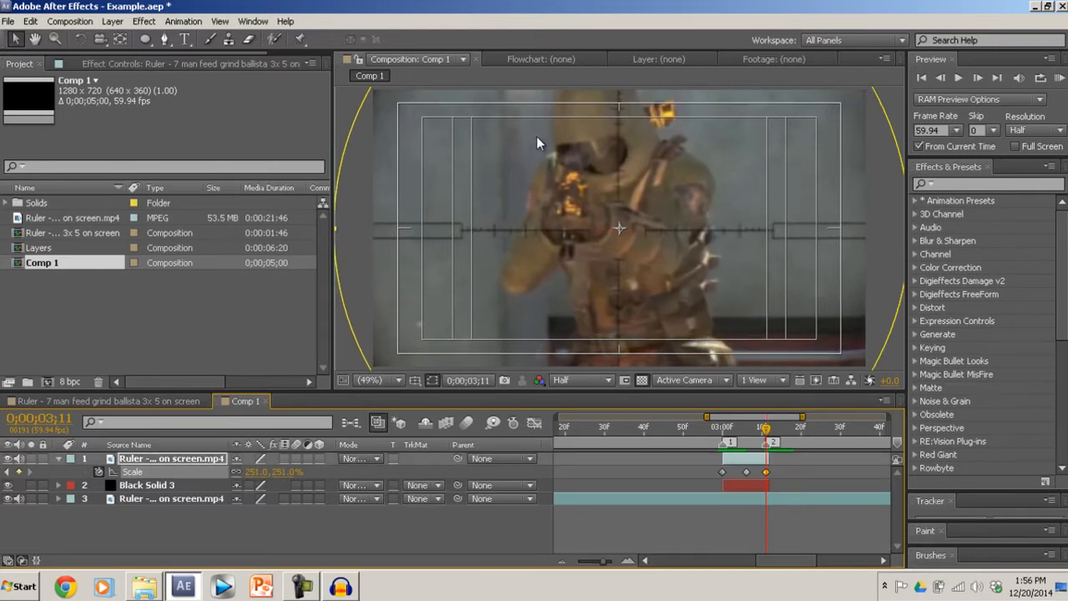
mouse_move(766, 428)
left_mouse_down()
mouse_move(717, 433)
mouse_move(771, 438)
mouse_move(751, 439)
left_mouse_up()
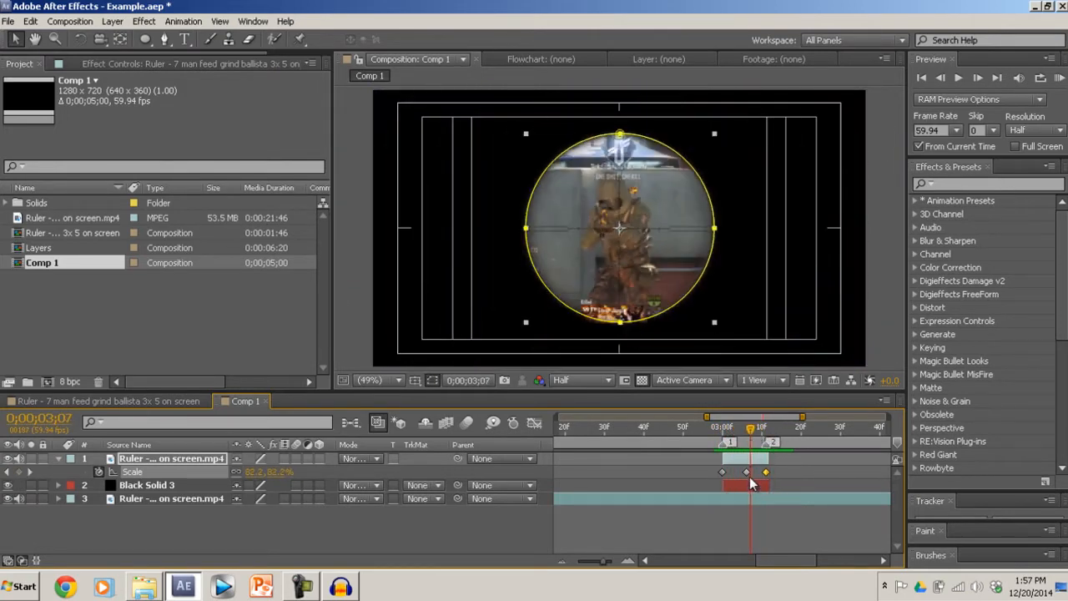
- Apply Easy Ease to the frozen layer's middle Scale keyframe at 0;00;03;06
right_click(748, 475)
mouse_move(788, 470)
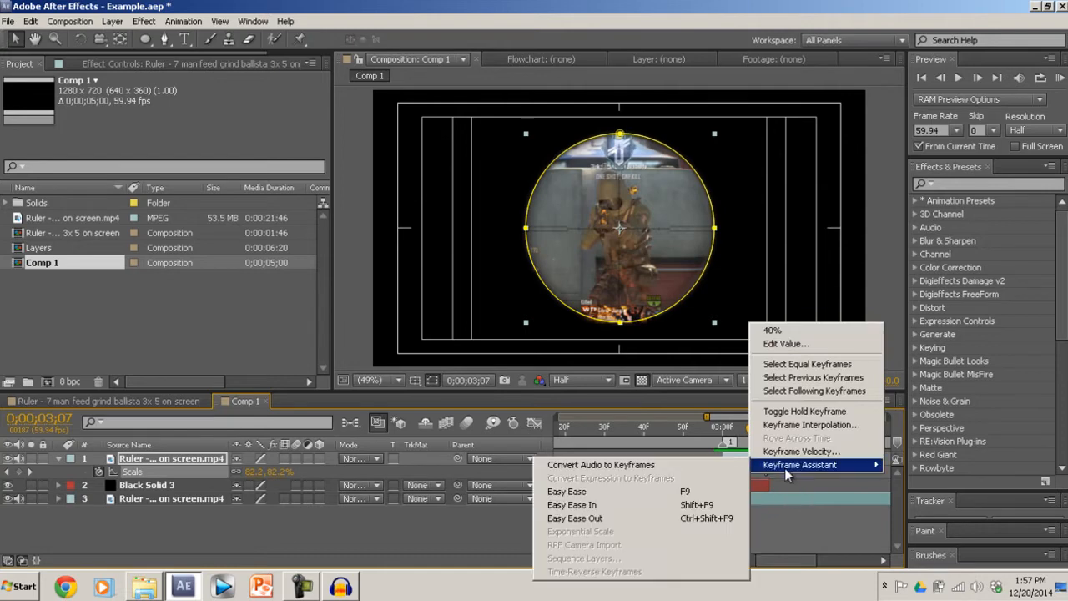
left_click(727, 492)
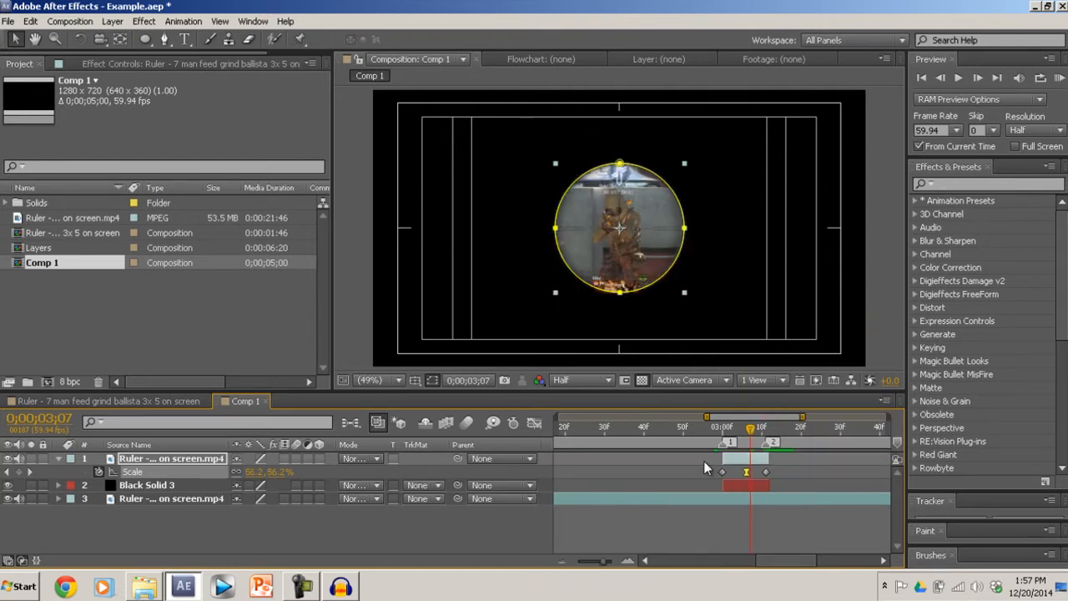
- Add Rotation keyframes of 0° to the frozen layer at 0;00;03;00, 0;00;03;06 and 0;00;03;11, matching its Scale keyframes
left_click_drag(749, 445, 723, 435)
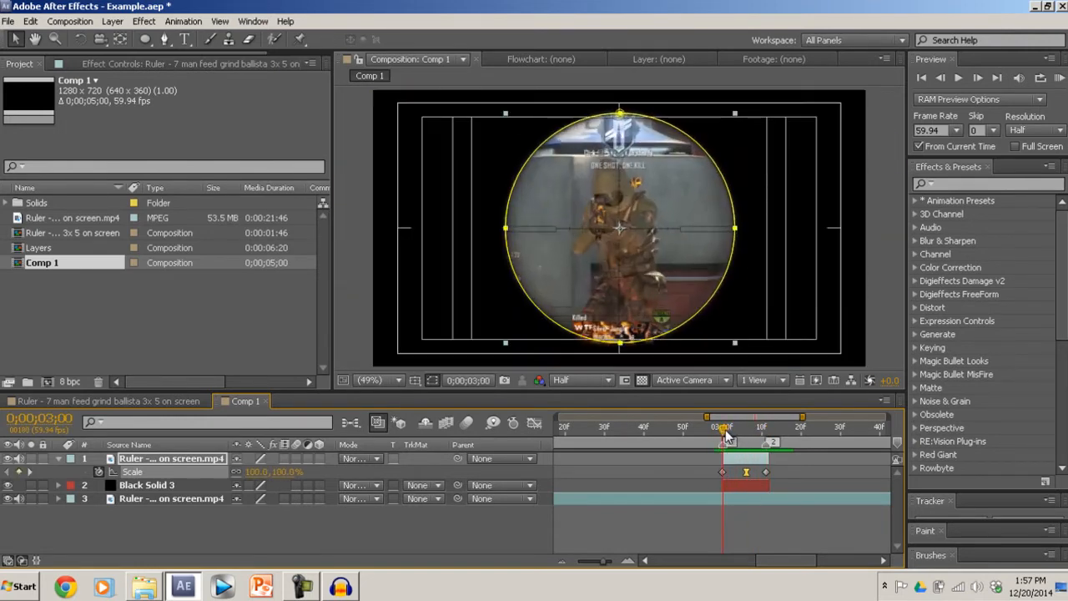
left_click(184, 458)
key("r")
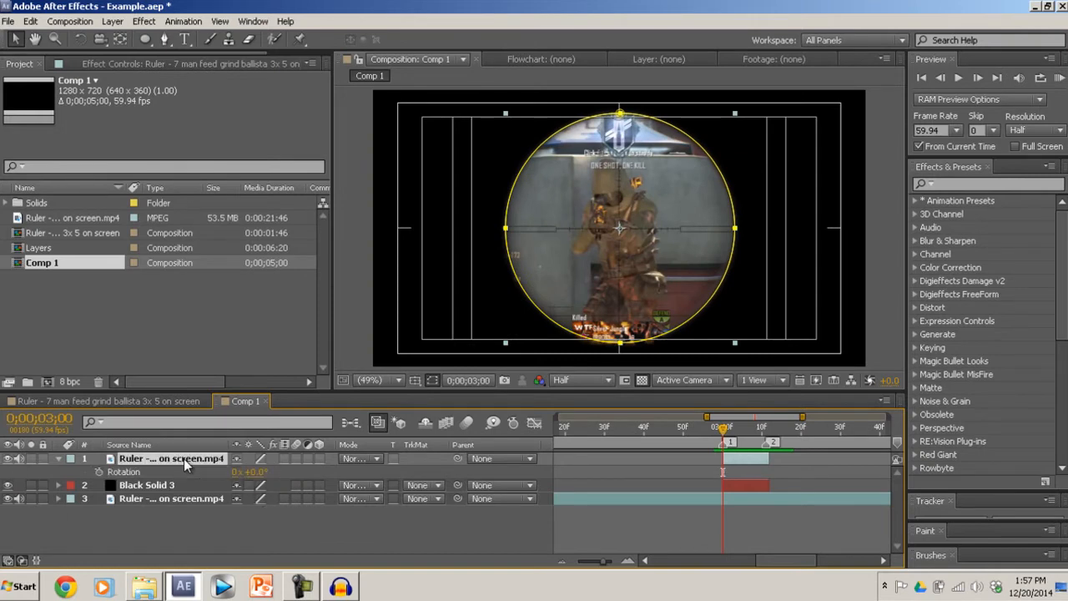
left_click(98, 473)
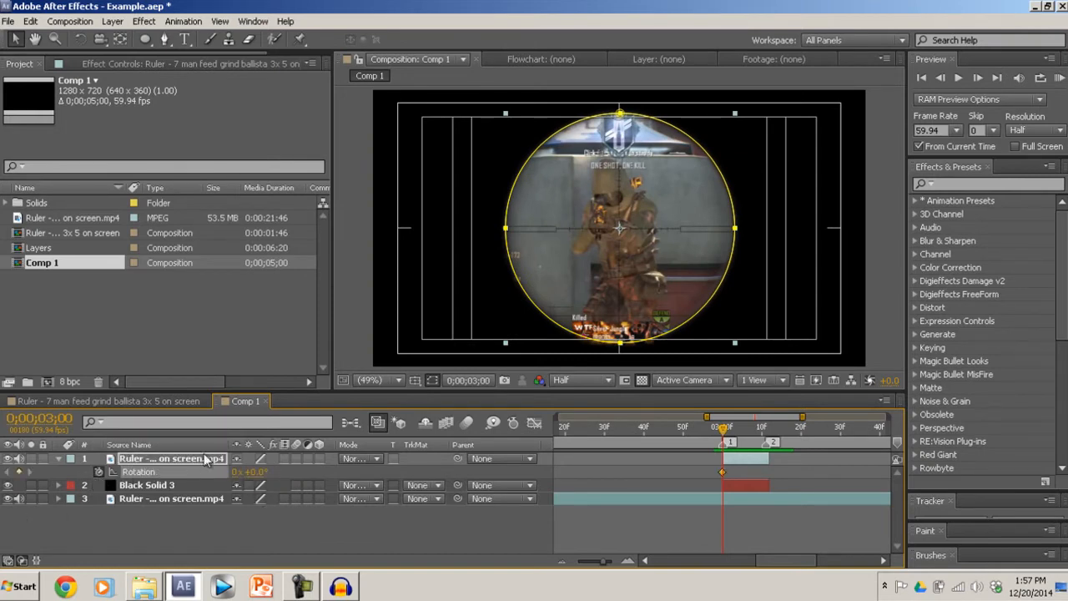
key("s")
left_click(29, 473)
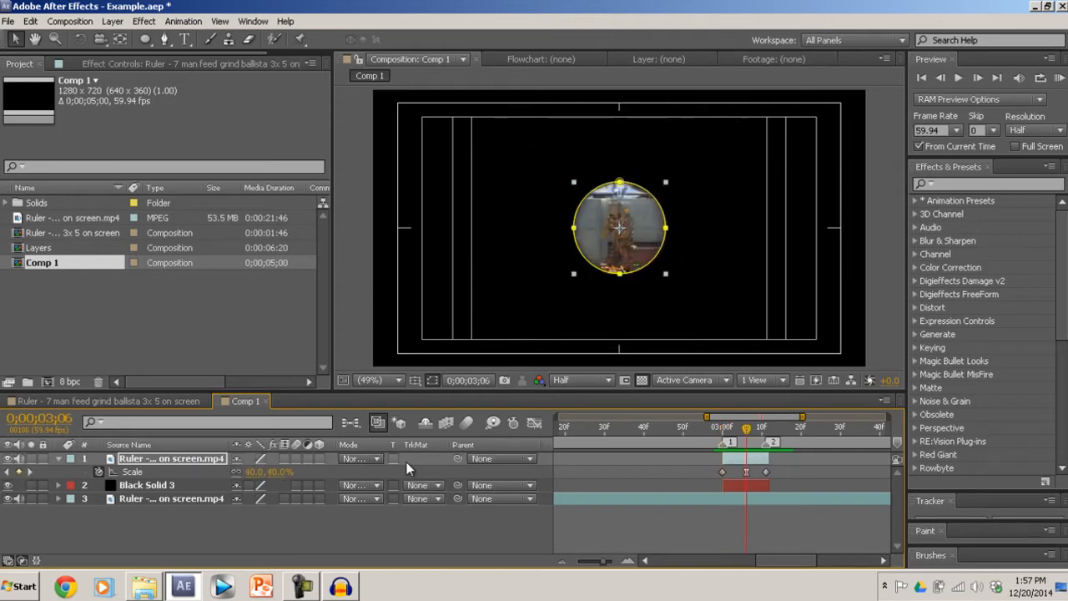
left_click(29, 473)
key("r")
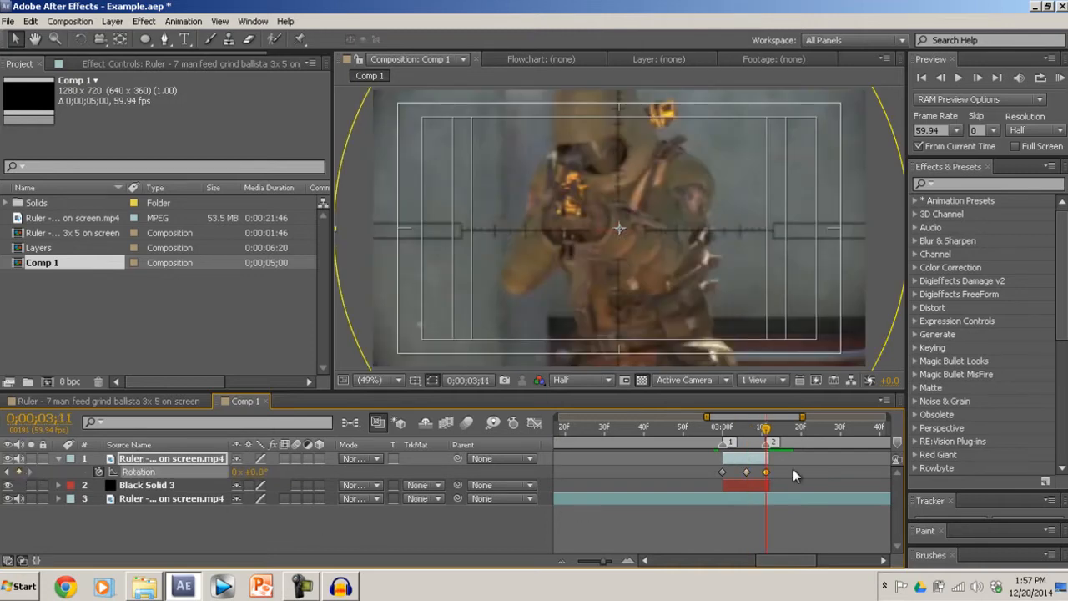
- At 0;00;03;06, set the frozen layer's rotation to 45°
left_click(760, 434)
left_click_drag(761, 438, 747, 439)
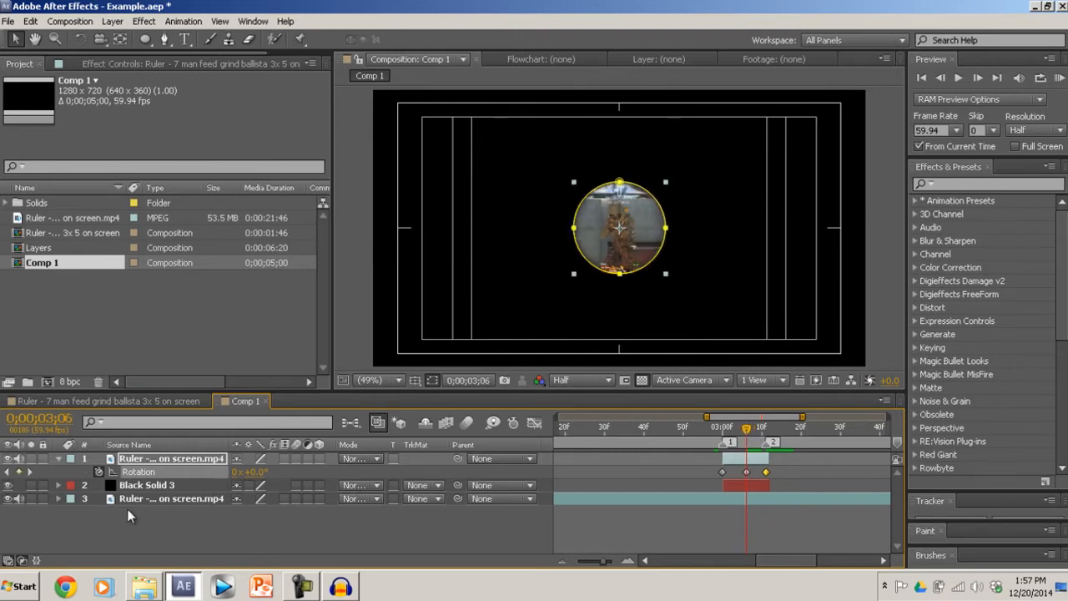
left_click_drag(258, 472, 284, 473)
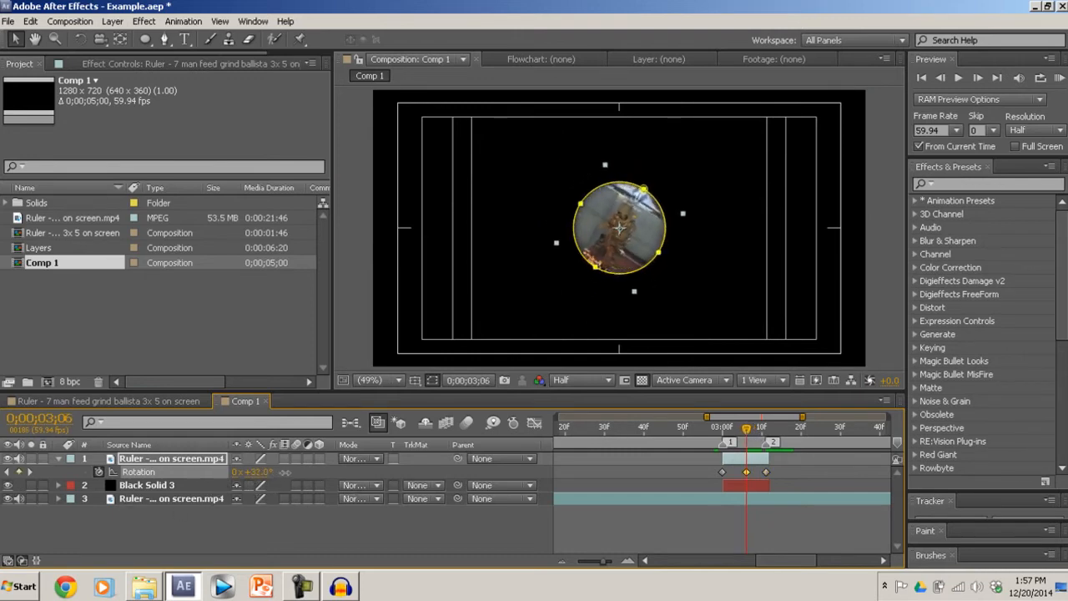
left_click(255, 472)
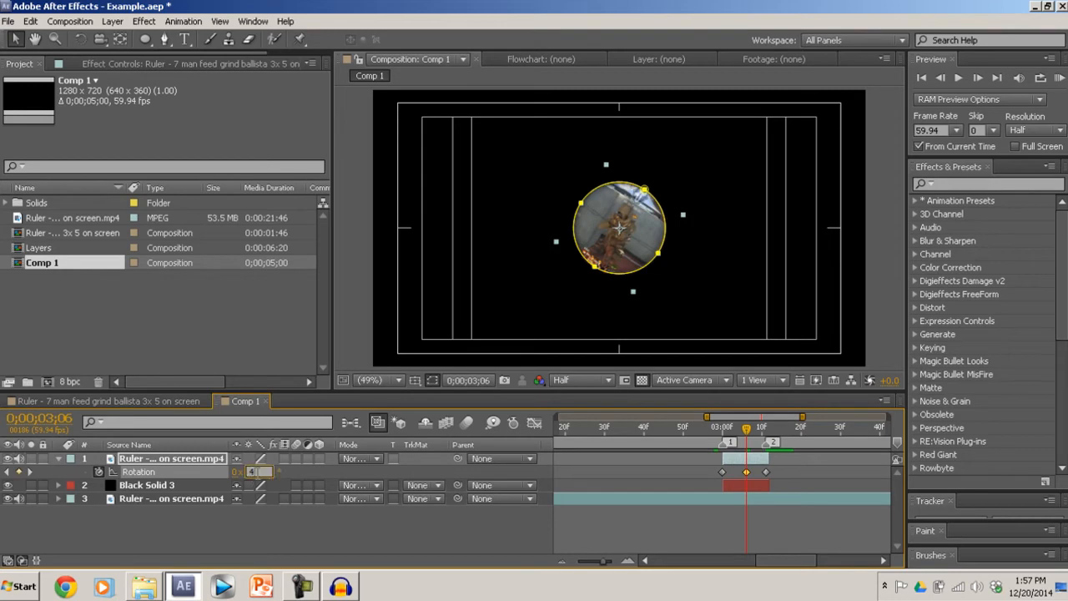
left_click(314, 472)
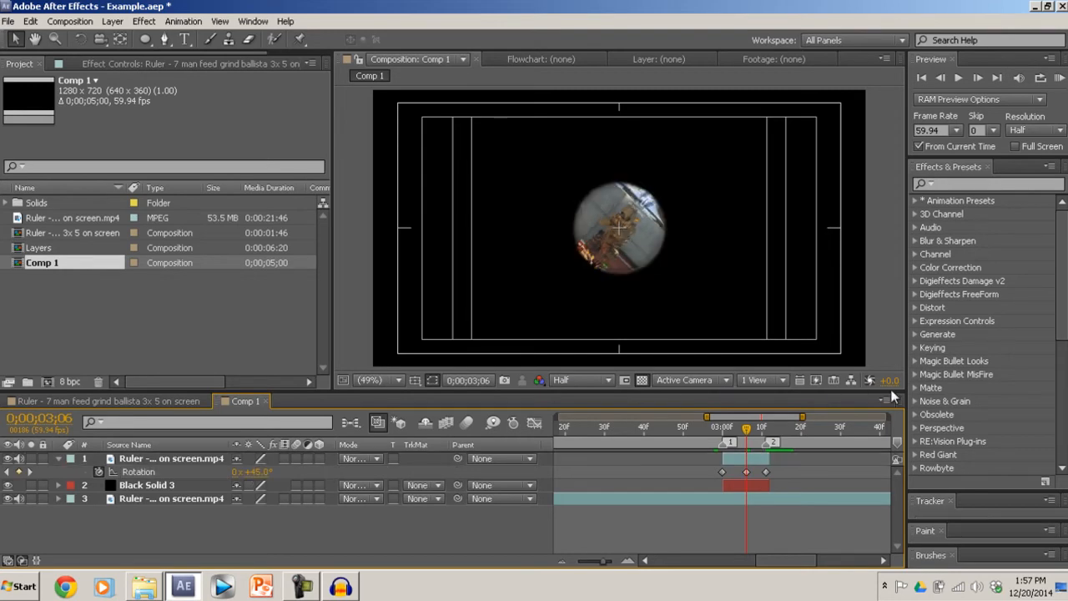
- Apply Easy Ease to the frozen layer's middle Rotation keyframe at 0;00;03;06 and check the motion around it
mouse_move(745, 430)
left_mouse_down()
mouse_move(723, 432)
mouse_move(770, 434)
mouse_move(751, 434)
left_mouse_up()
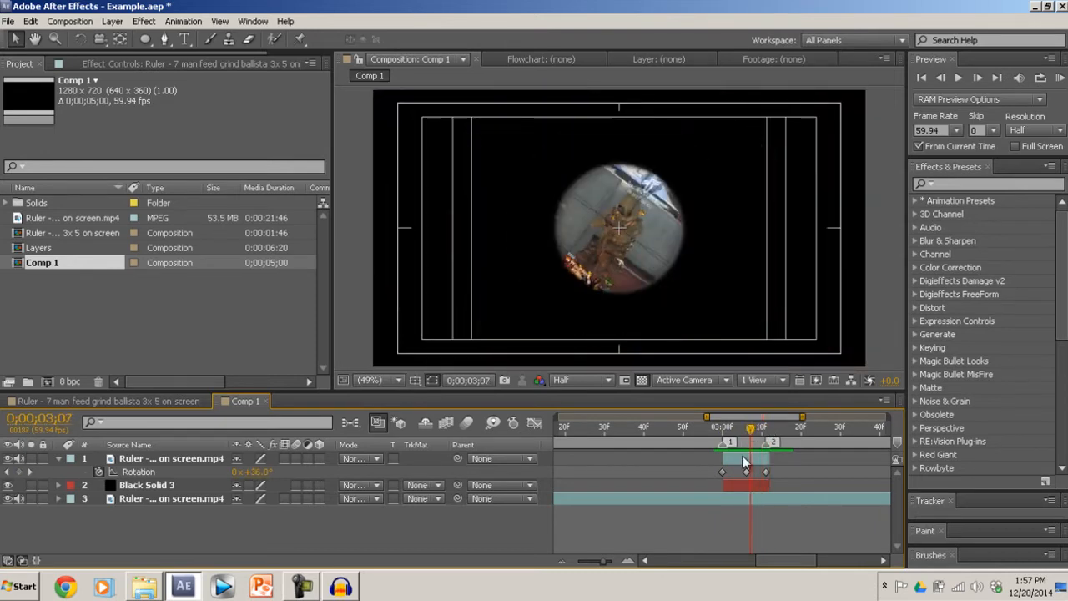
left_click(746, 473)
right_click(745, 475)
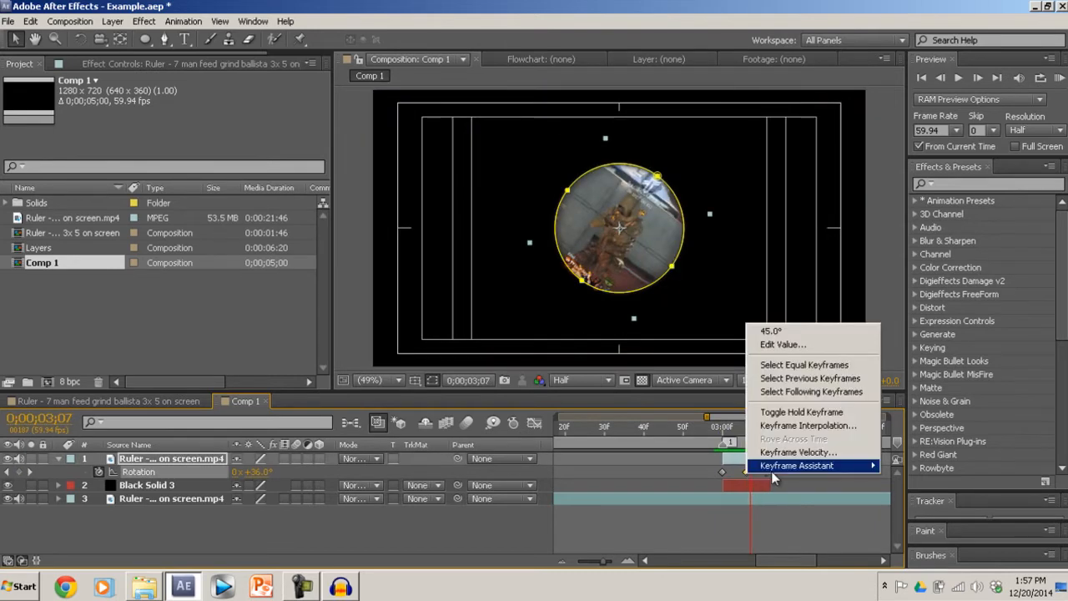
mouse_move(772, 469)
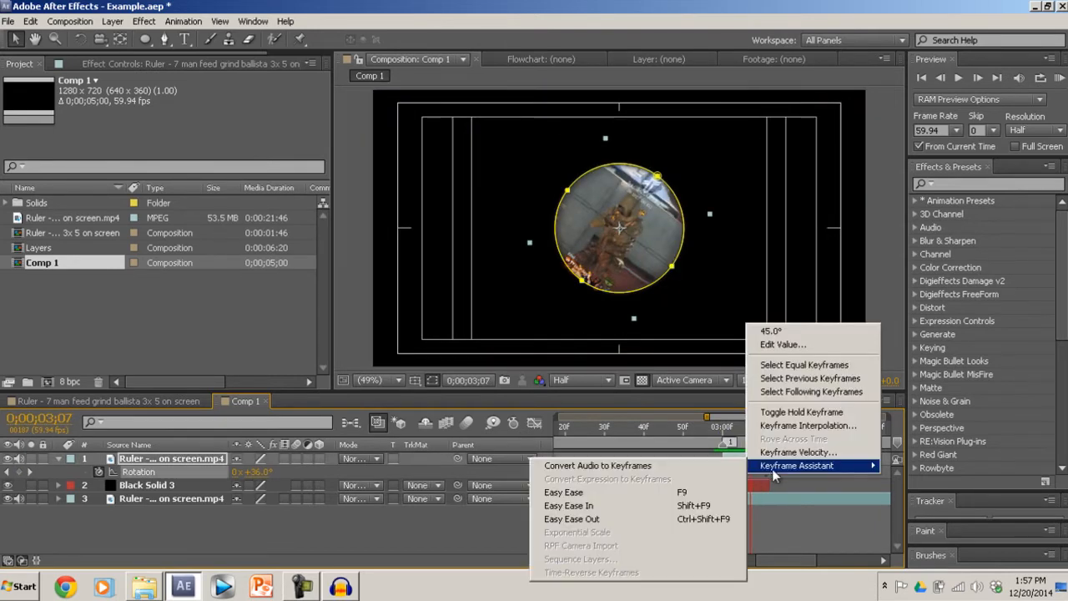
left_click(659, 497)
mouse_move(751, 434)
left_mouse_down()
mouse_move(721, 434)
mouse_move(772, 437)
mouse_move(718, 429)
mouse_move(755, 435)
mouse_move(743, 435)
left_mouse_up()
left_click(674, 522)
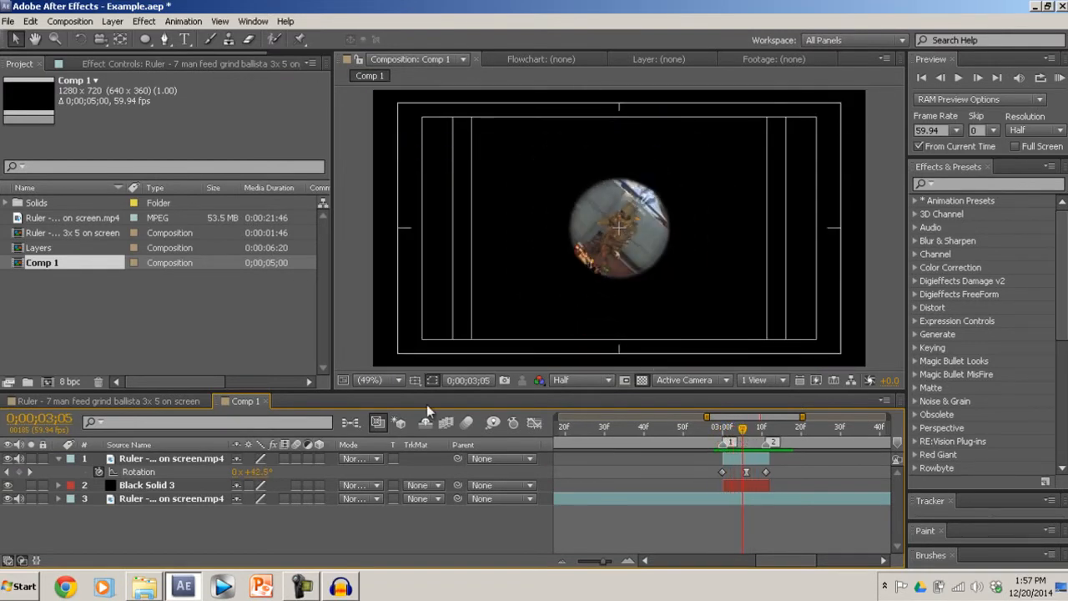
- Examine the example scope transition around 0;00;03;03 in the Ruler - 7 man feed grind ballista composition, returning to Comp 1
left_click(128, 401)
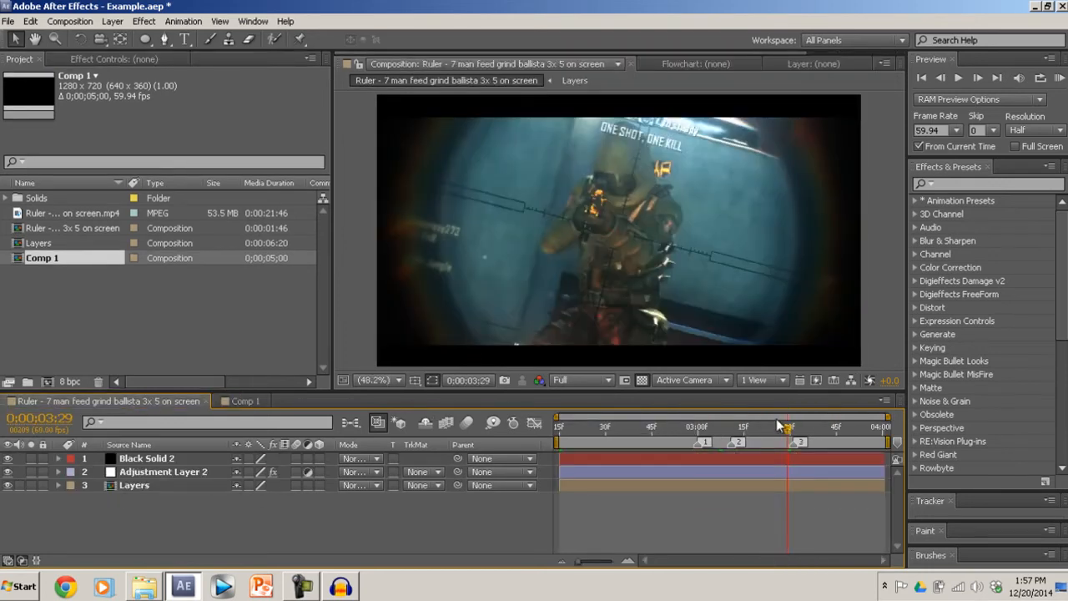
left_click(707, 427)
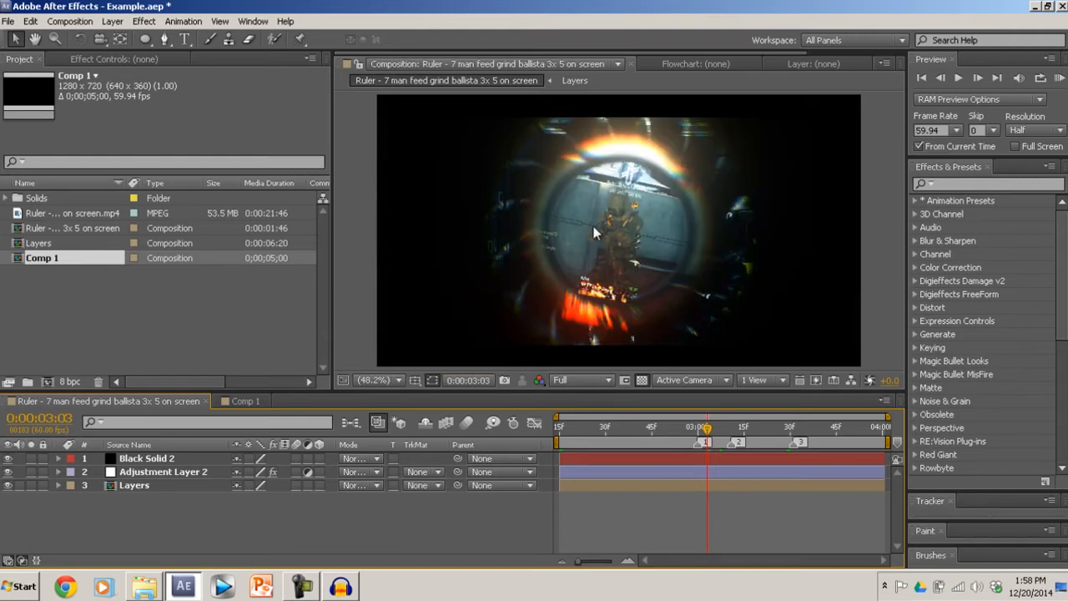
left_click(242, 400)
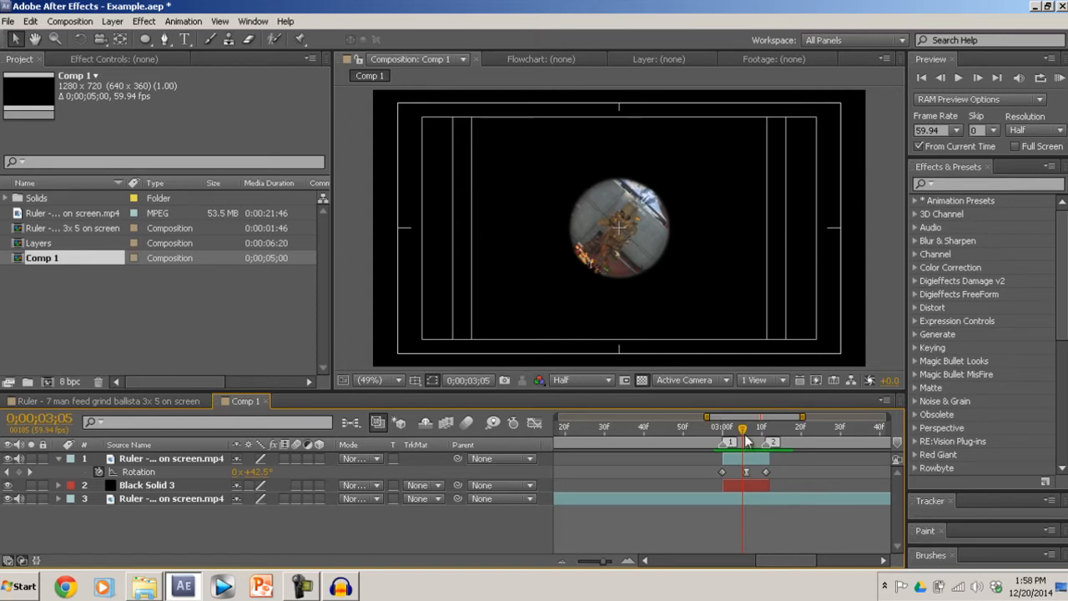
- Pre-compose all layers in Comp 1 into a new composition named Timing, moving all attributes into it
left_click_drag(747, 440, 557, 417)
key("ctrl+a")
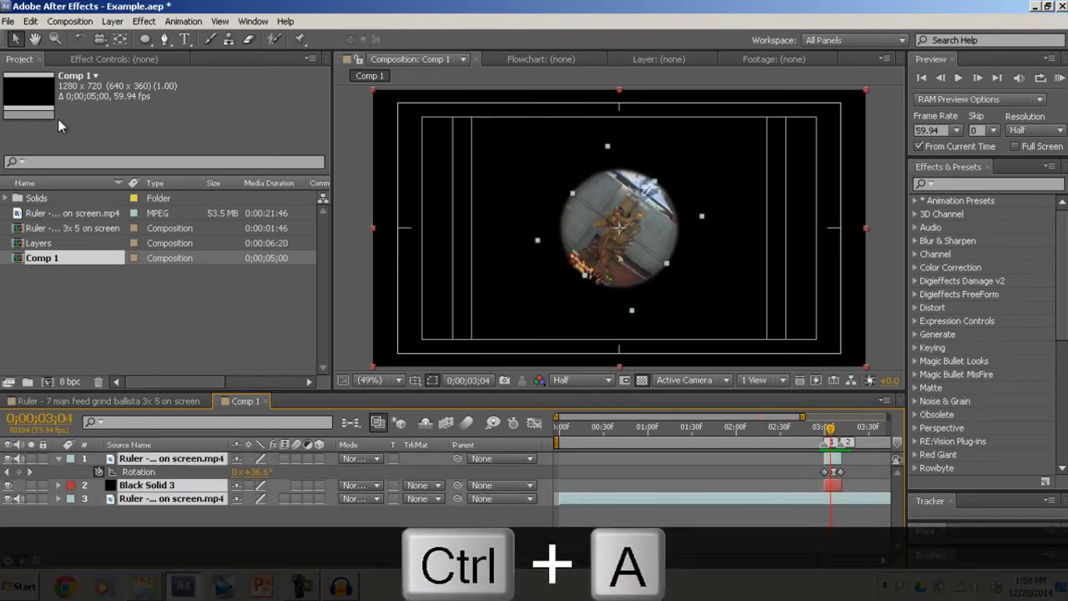
left_click(114, 22)
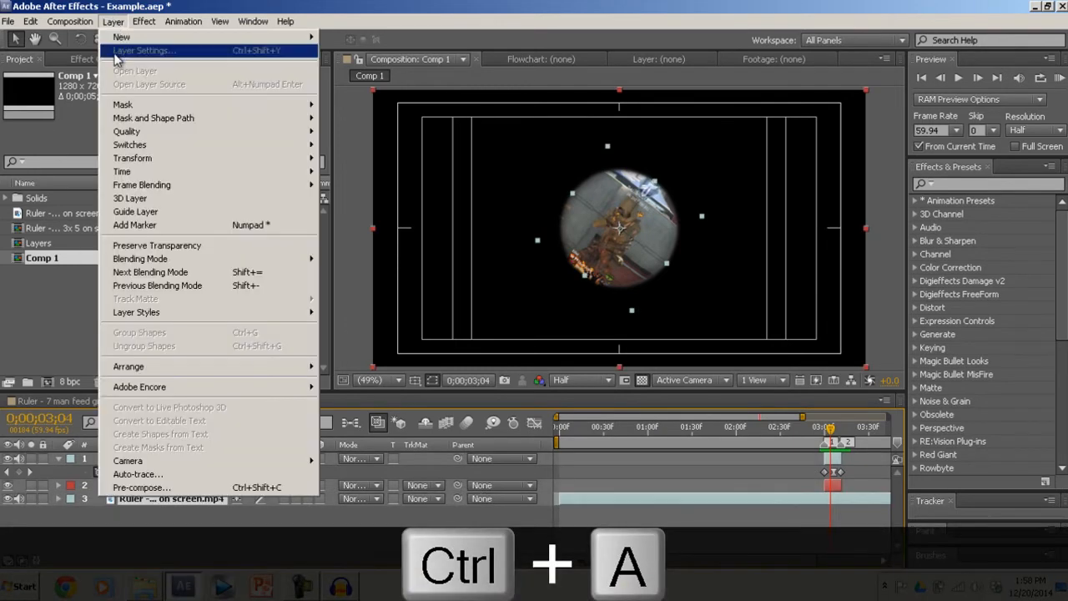
mouse_move(121, 37)
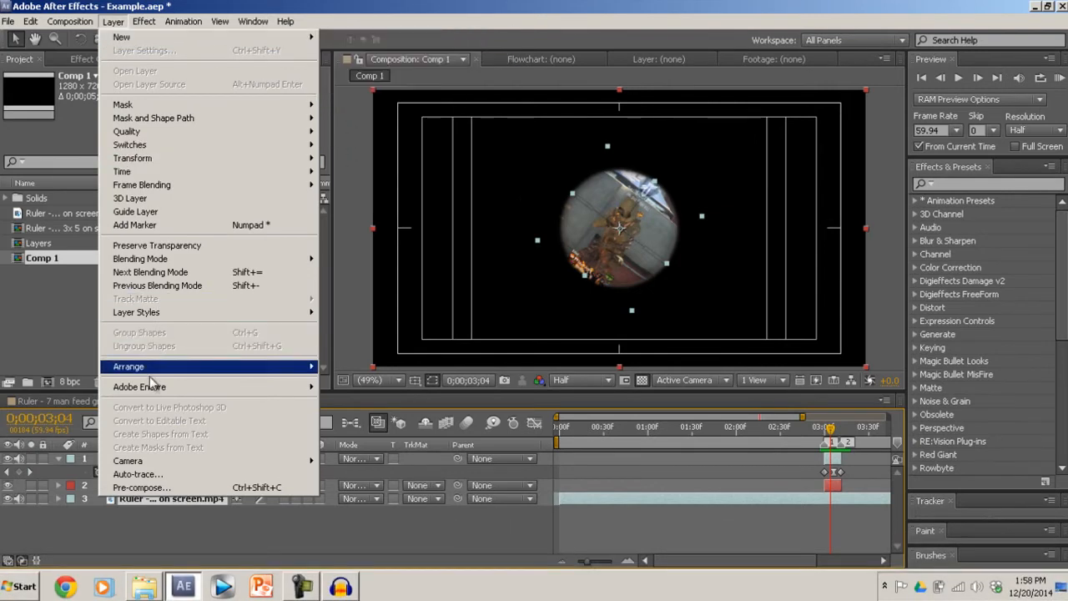
left_click(137, 490)
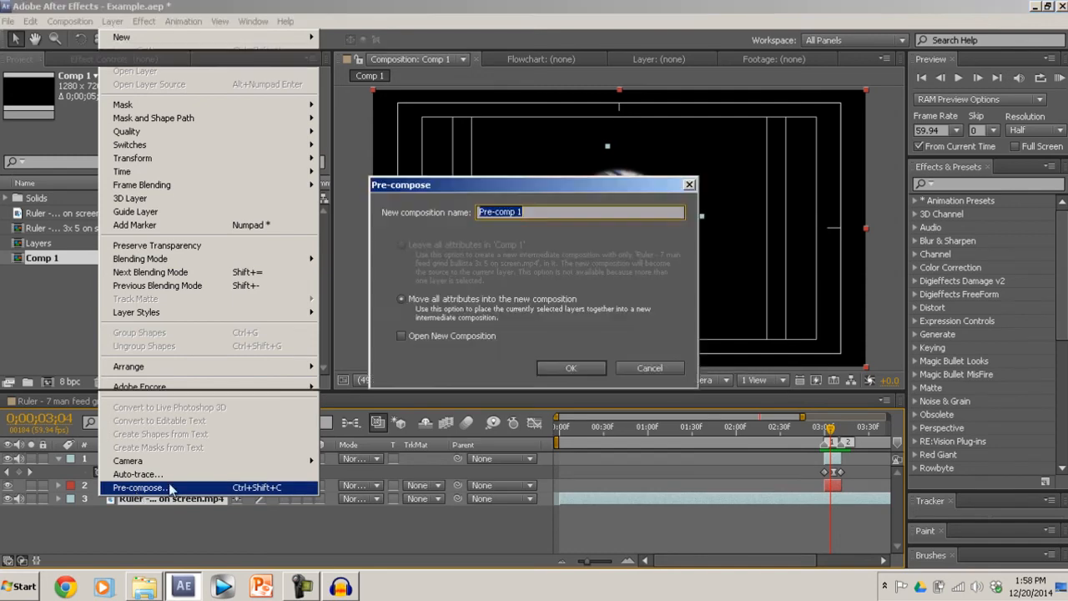
key("BackSpace")
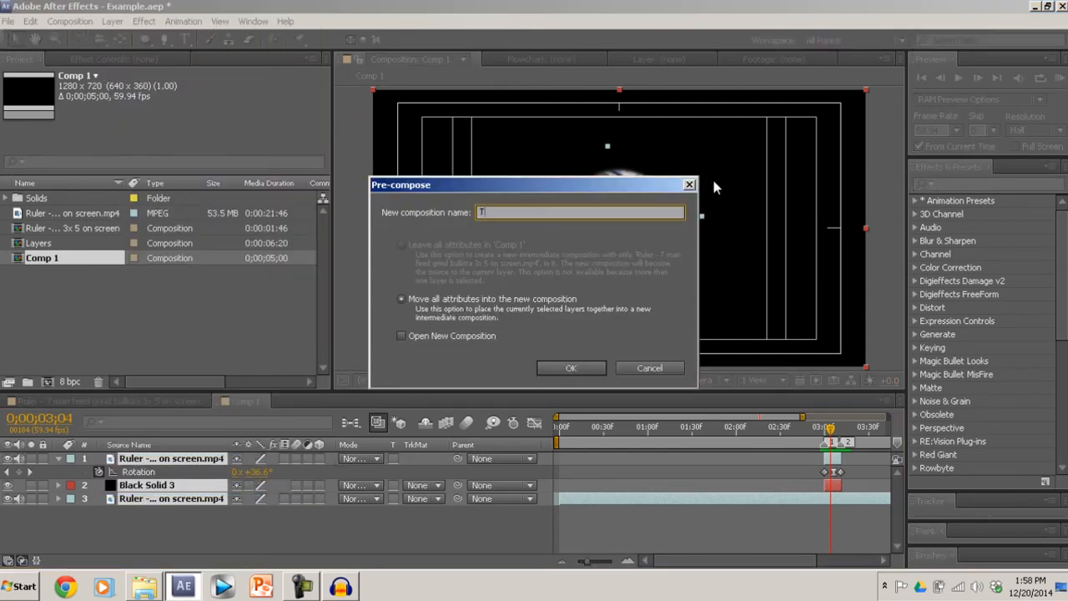
type("Timing")
key("Return")
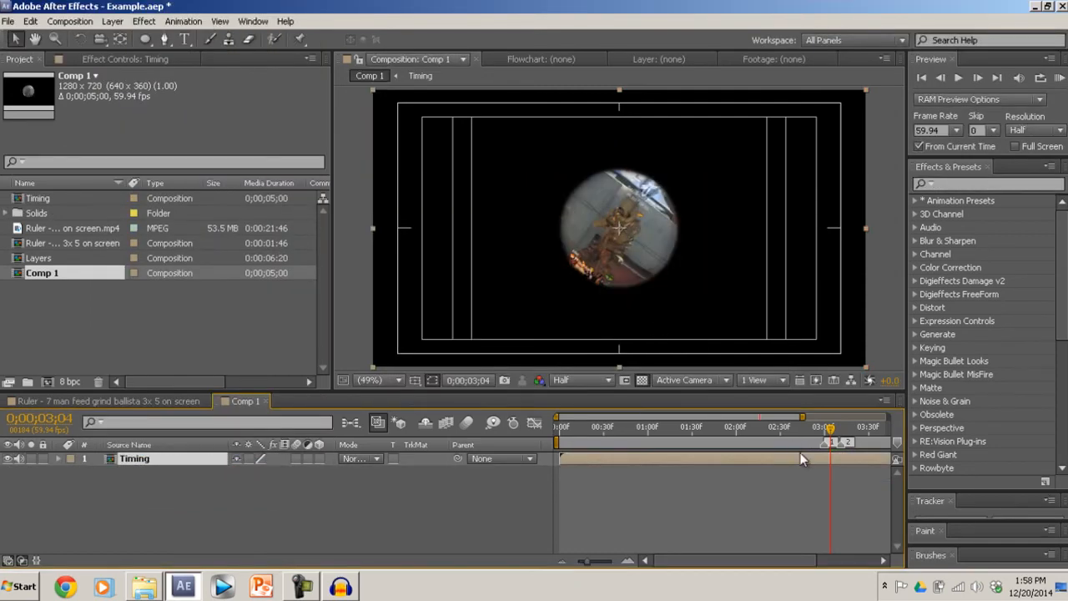
- With the current time at 0;00;03;00, duplicate the Timing layer and hide the lower copy
left_click_drag(804, 419, 952, 417)
left_click_drag(761, 431, 756, 457)
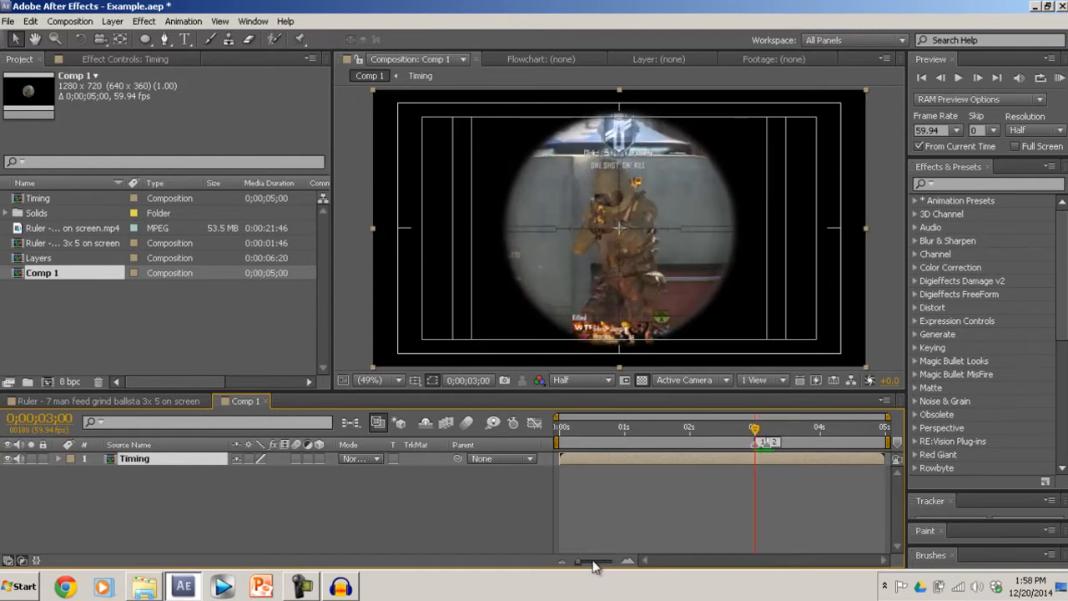
left_click_drag(583, 563, 606, 568)
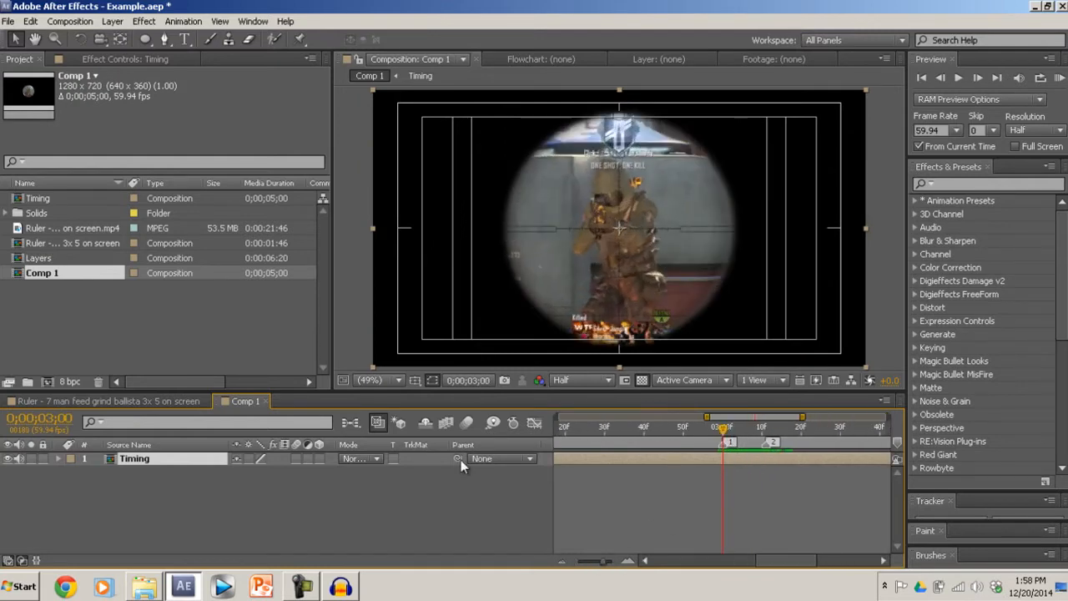
right_click(129, 468)
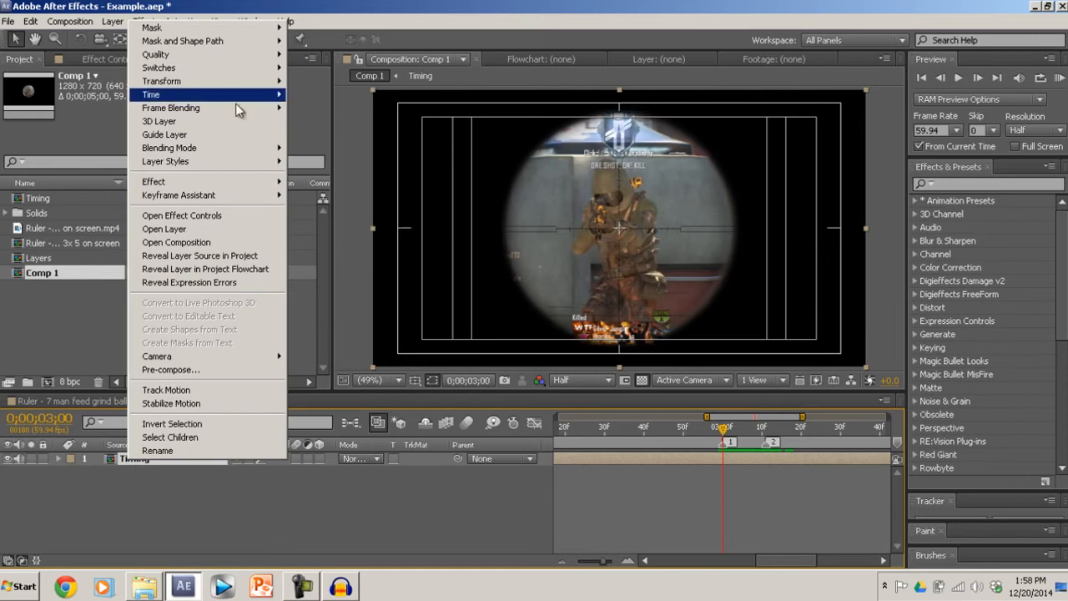
left_click(98, 536)
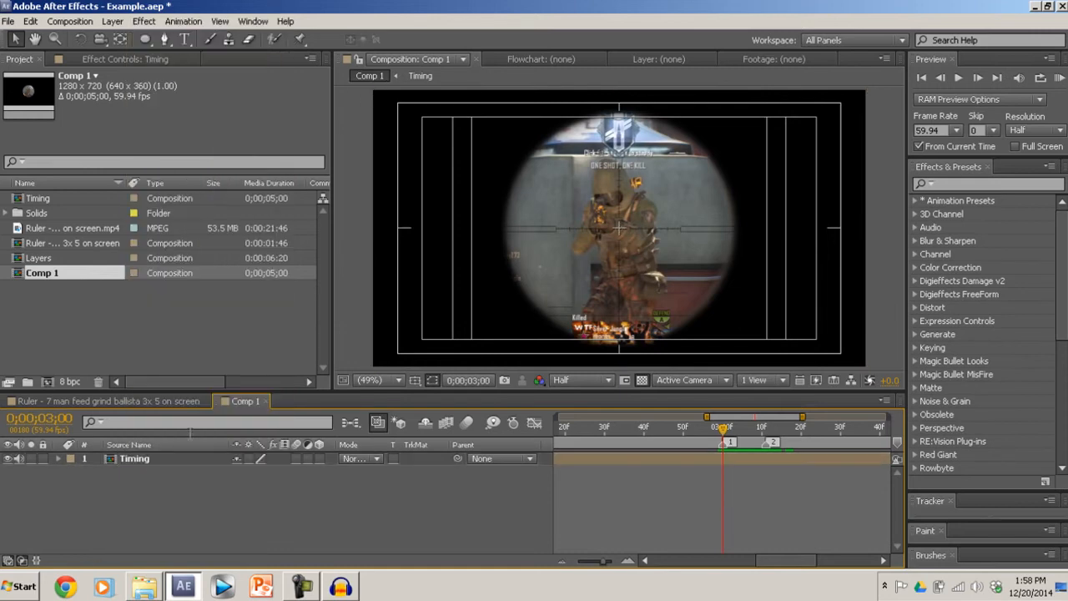
left_click(143, 466)
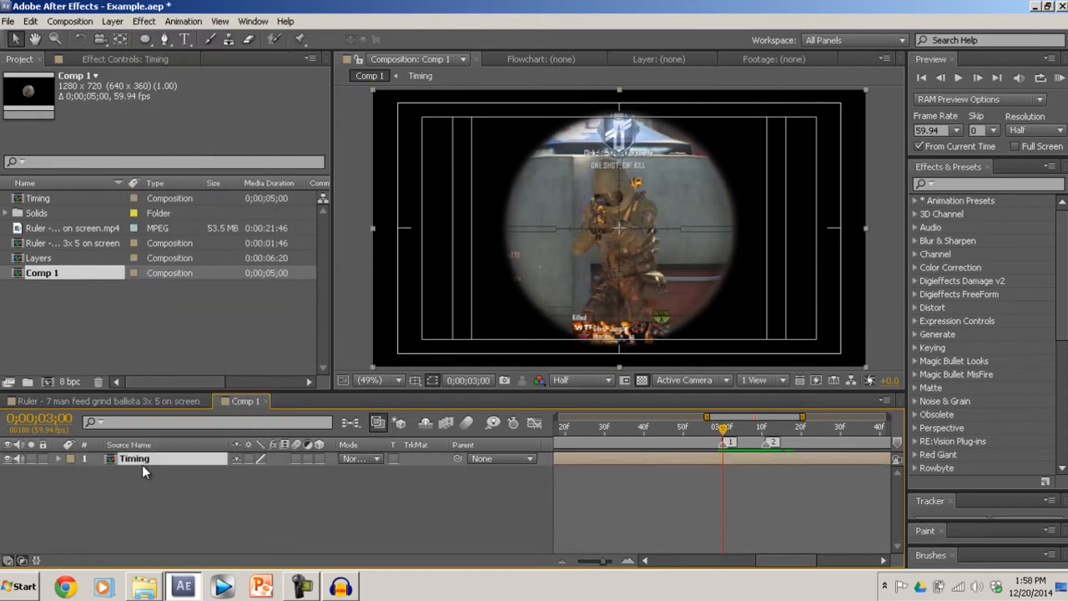
key("ctrl+d")
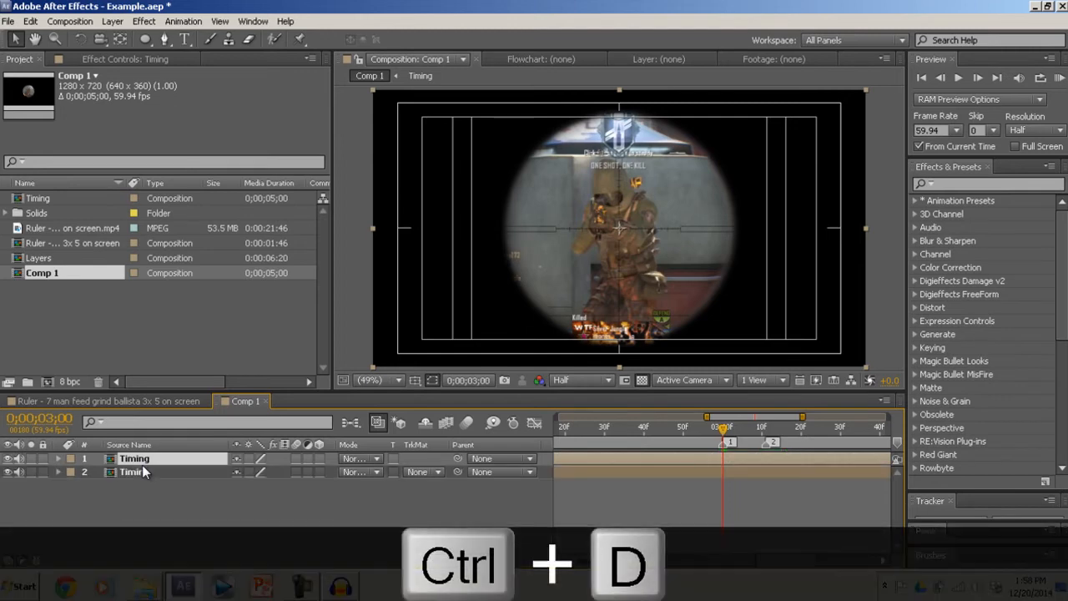
left_click(8, 472)
- Enable time remapping on the upper Timing layer and add Time Remap keyframes at 0;00;03;00 and 0;00;03;11
right_click(151, 462)
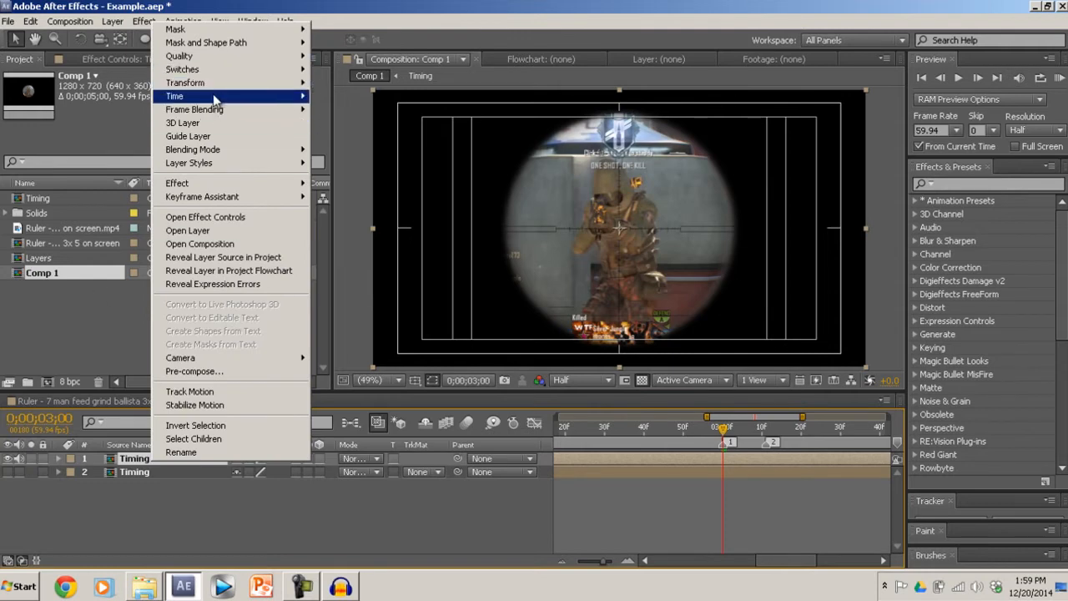
mouse_move(216, 97)
left_click(367, 96)
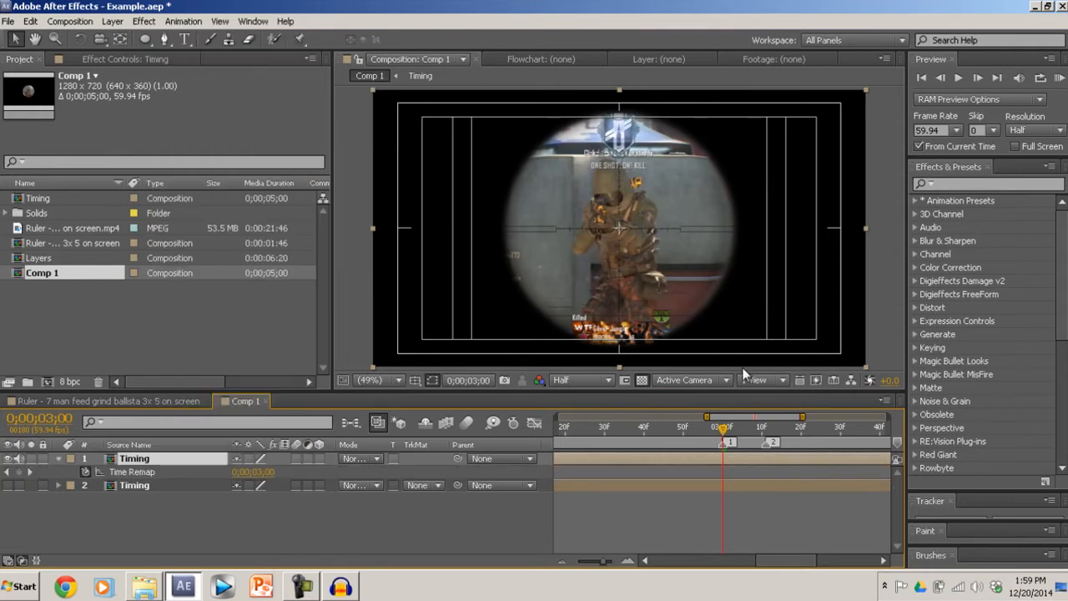
left_click(132, 472)
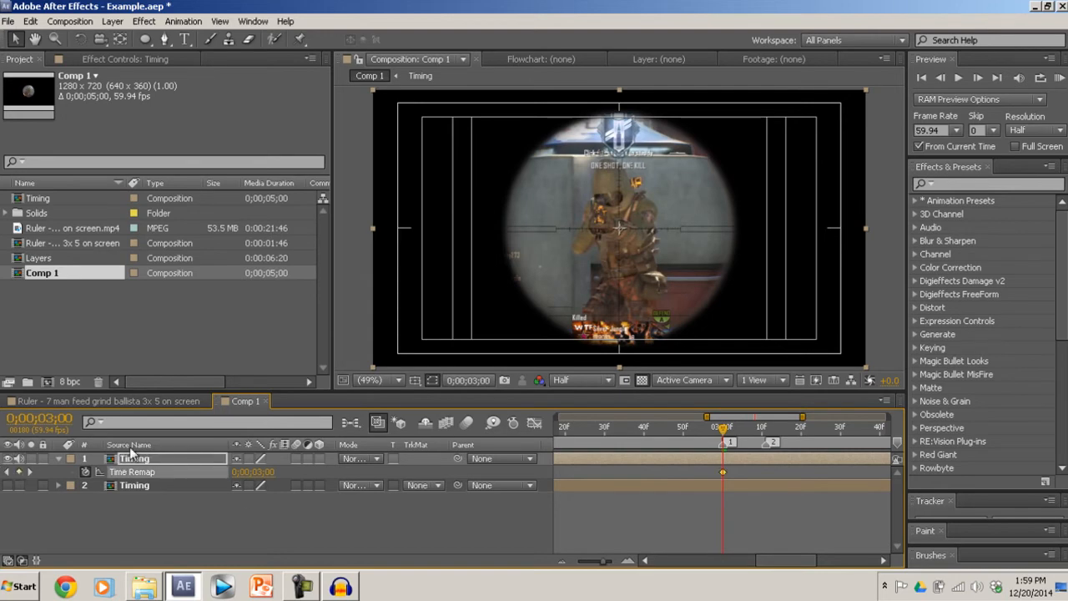
left_click(767, 428)
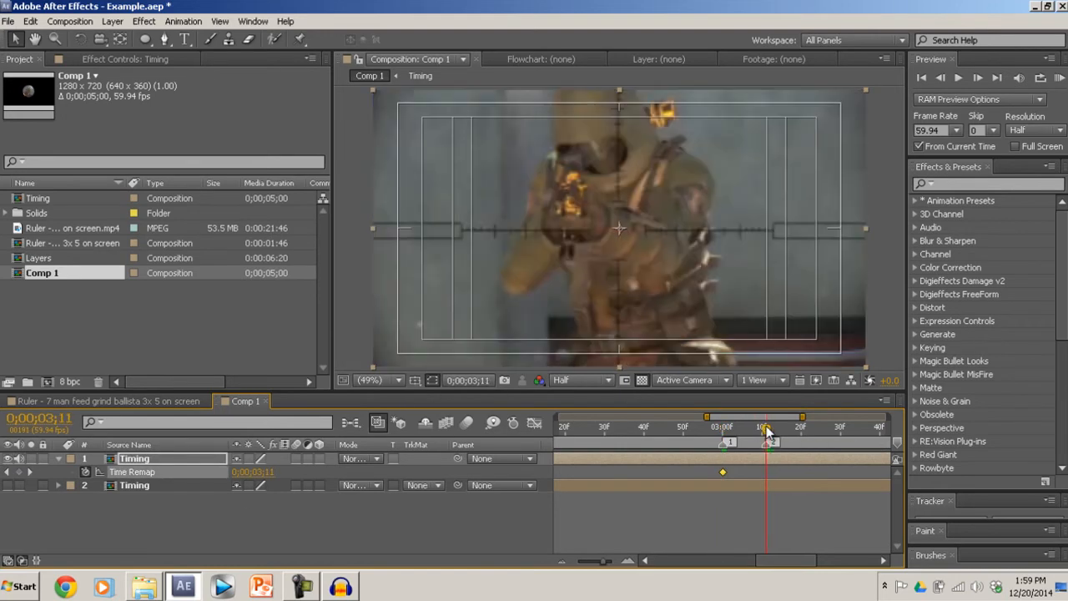
left_click_drag(766, 431, 765, 431)
left_click(19, 472)
- Add a Time Remap keyframe at 0;00;03;06 on the upper Timing layer and apply Easy Ease to it
mouse_move(765, 429)
left_mouse_down()
mouse_move(738, 434)
mouse_move(751, 437)
left_mouse_up()
key("Page_Up")
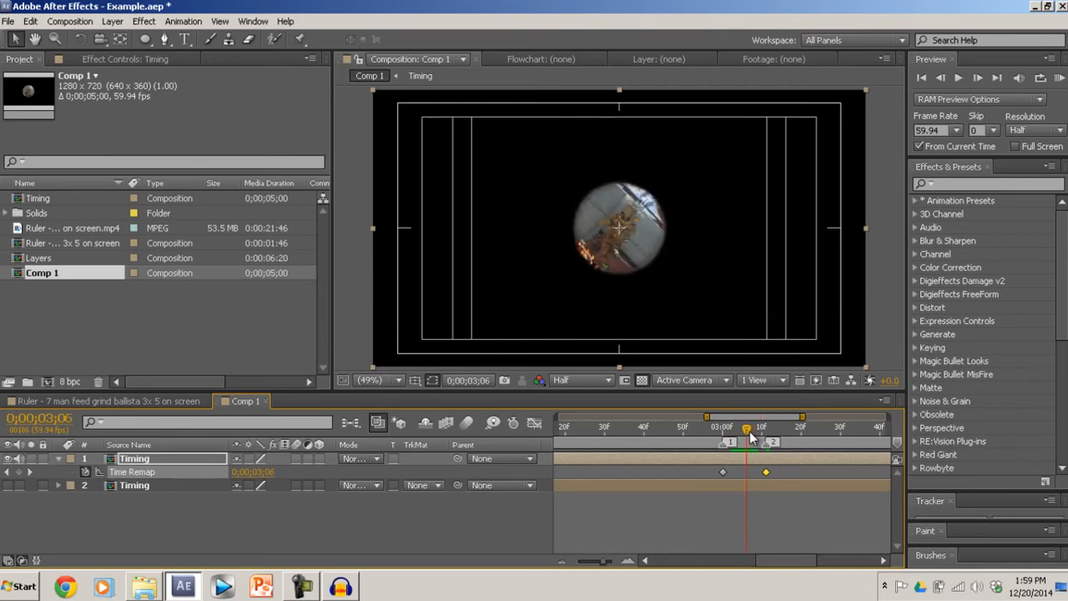
key("Page_Up")
key("Page_Down")
key("Page_Down")
key("Page_Up")
right_click(748, 473)
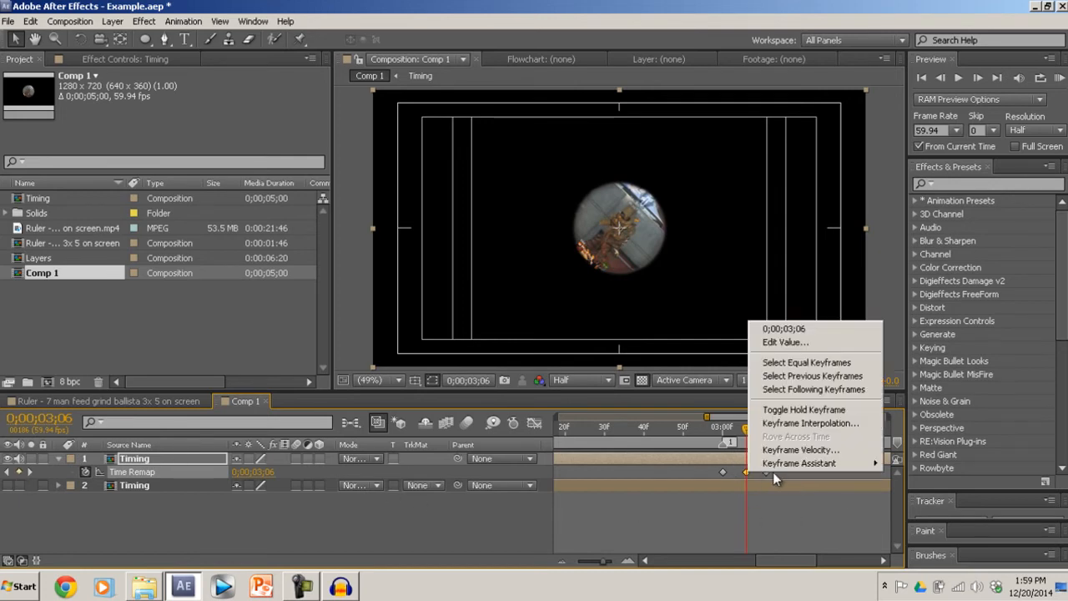
mouse_move(773, 465)
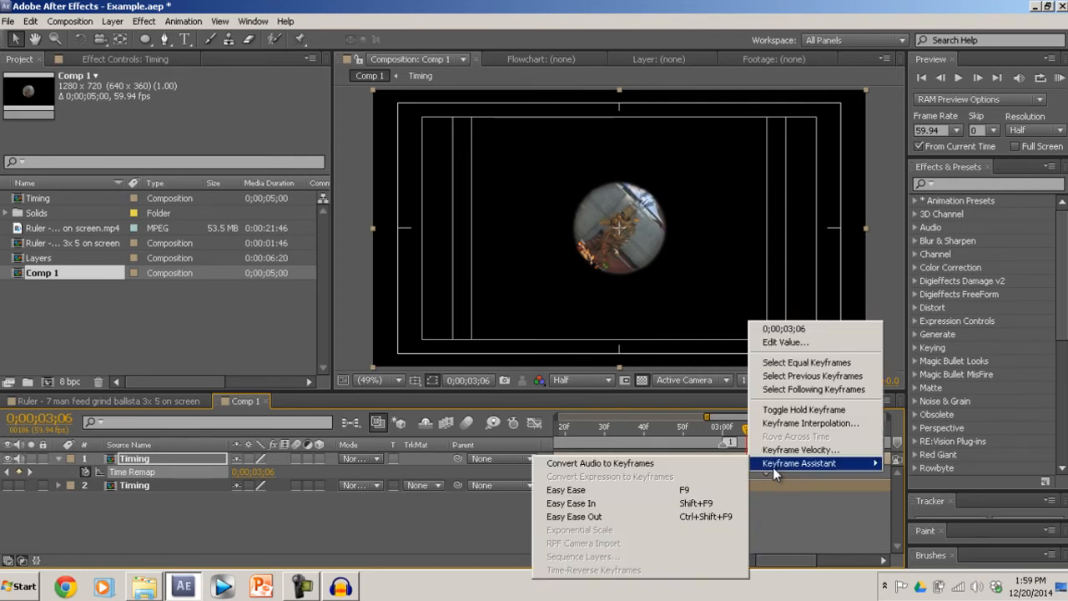
left_click(585, 491)
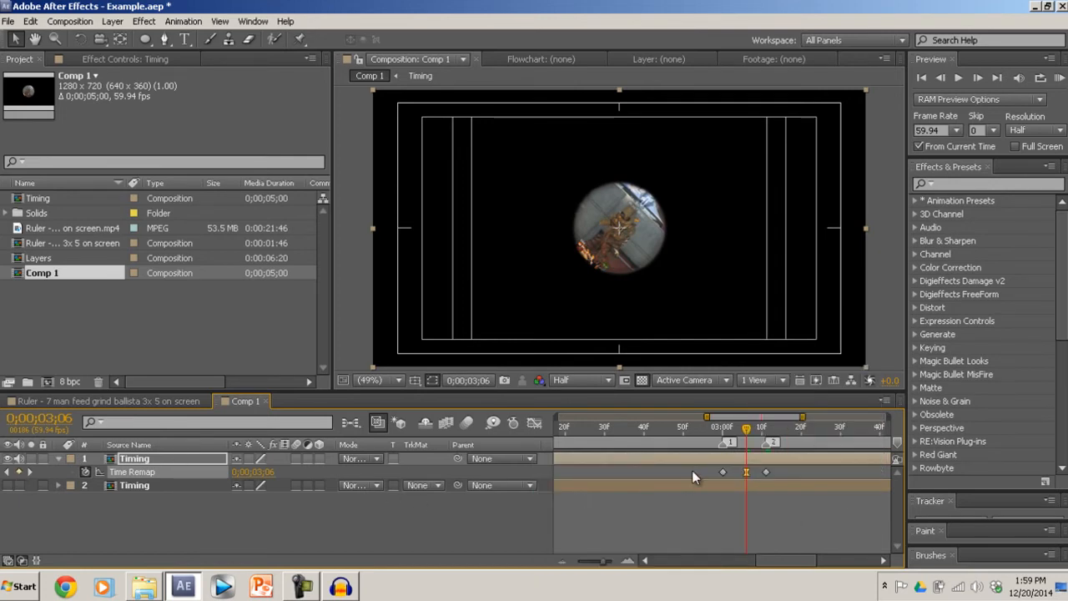
- Move the eased middle Time Remap keyframe to about 0;00;03;08 and RAM preview the transition from 0;00;02;57
left_click(765, 472)
left_click_drag(762, 473, 767, 472)
left_click(782, 475)
left_click_drag(756, 434, 713, 443)
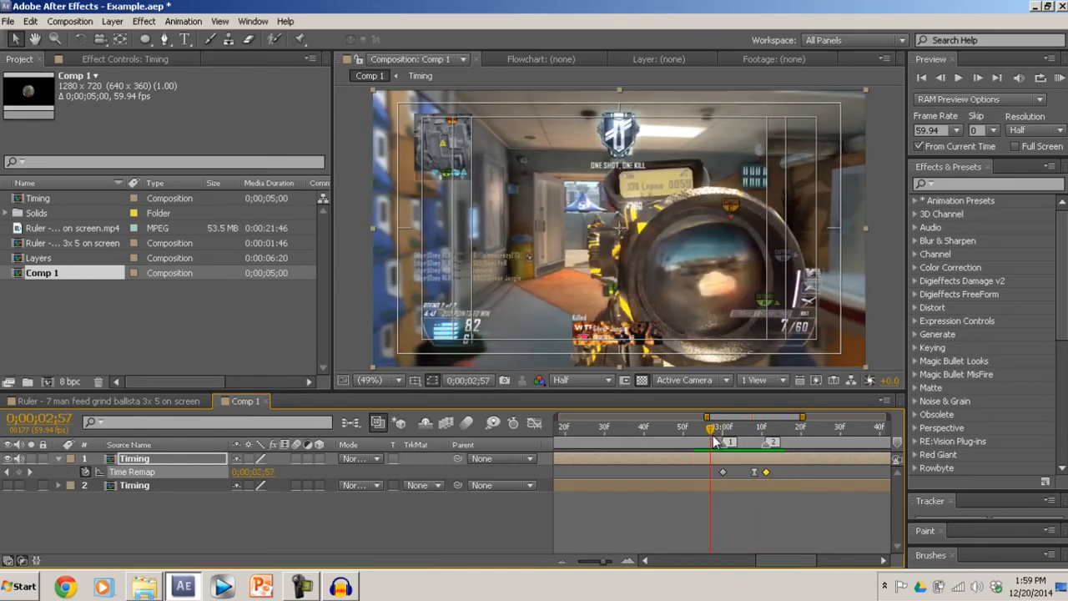
left_click(1059, 77)
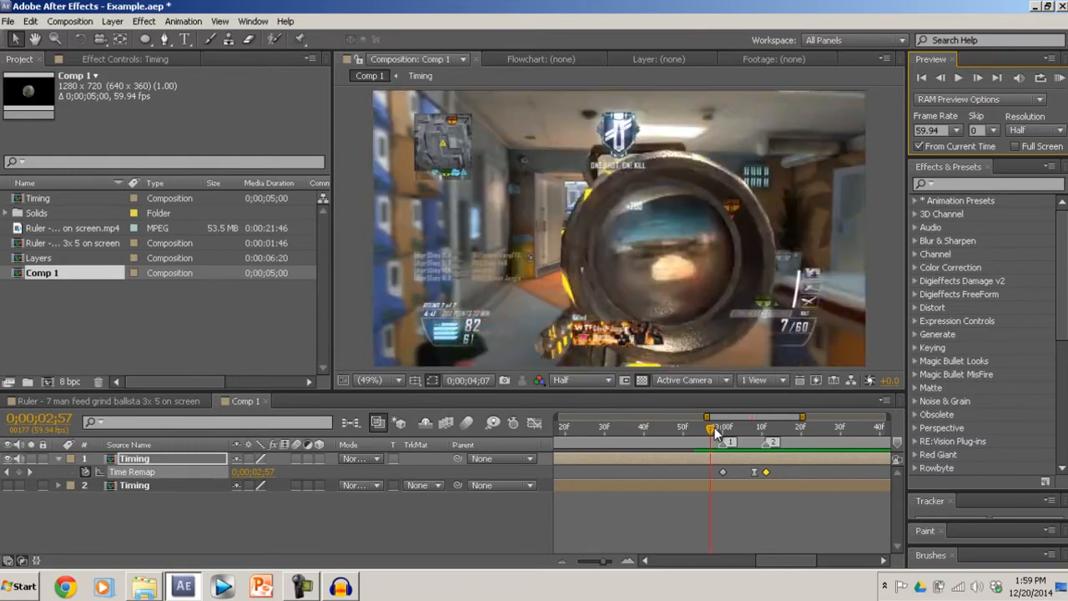
key("space")
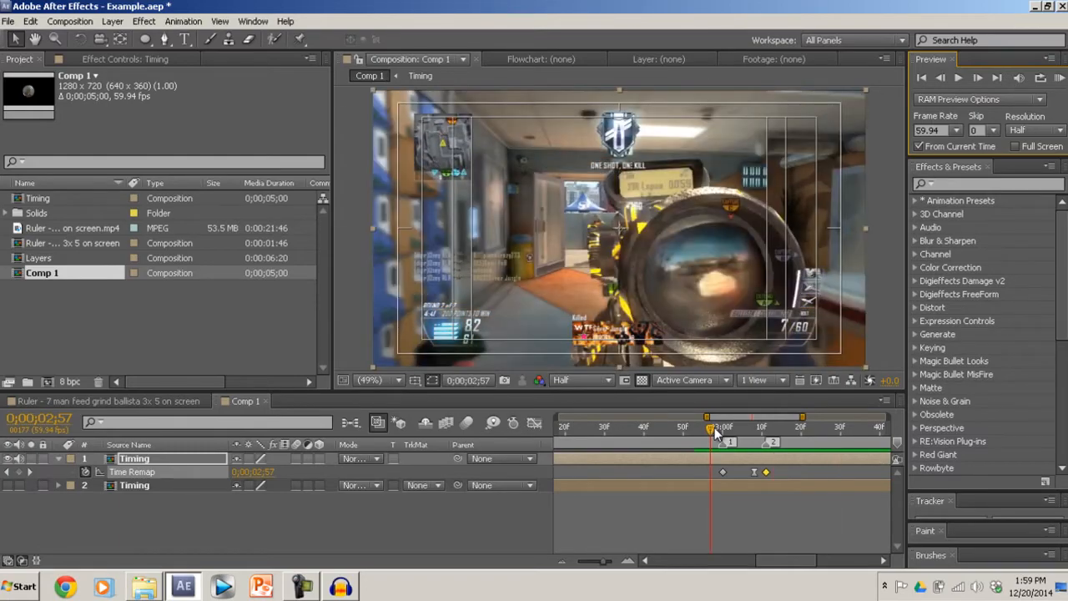
- Move the middle and last Time Remap keyframes to about 0;00;03;16 and 0;00;03;26, and RAM preview the slower transition
left_click(755, 473)
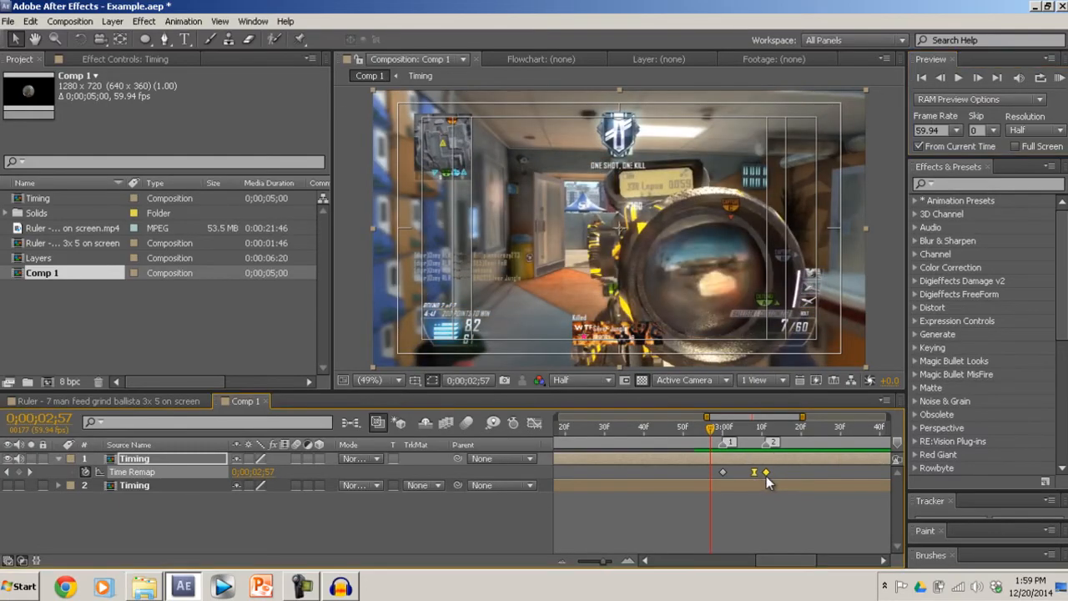
left_click_drag(795, 473, 826, 473)
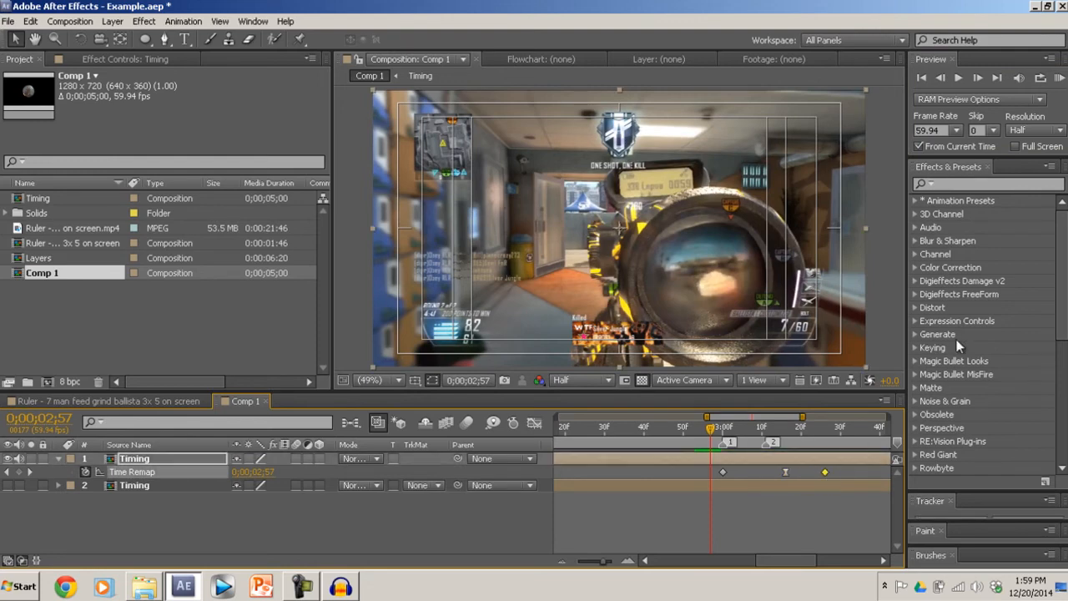
left_click(1061, 99)
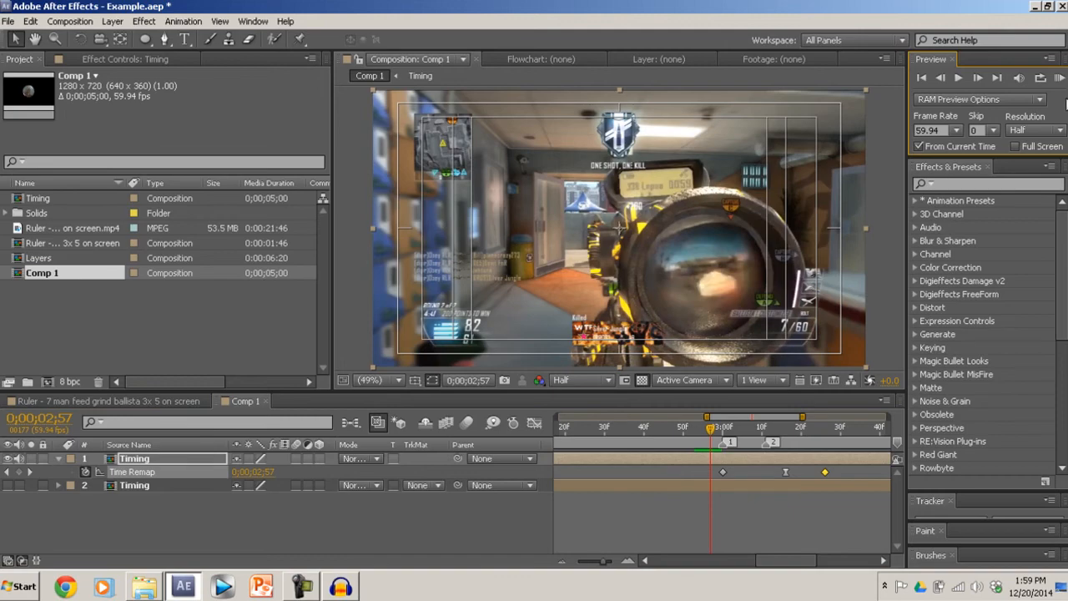
left_click(1060, 77)
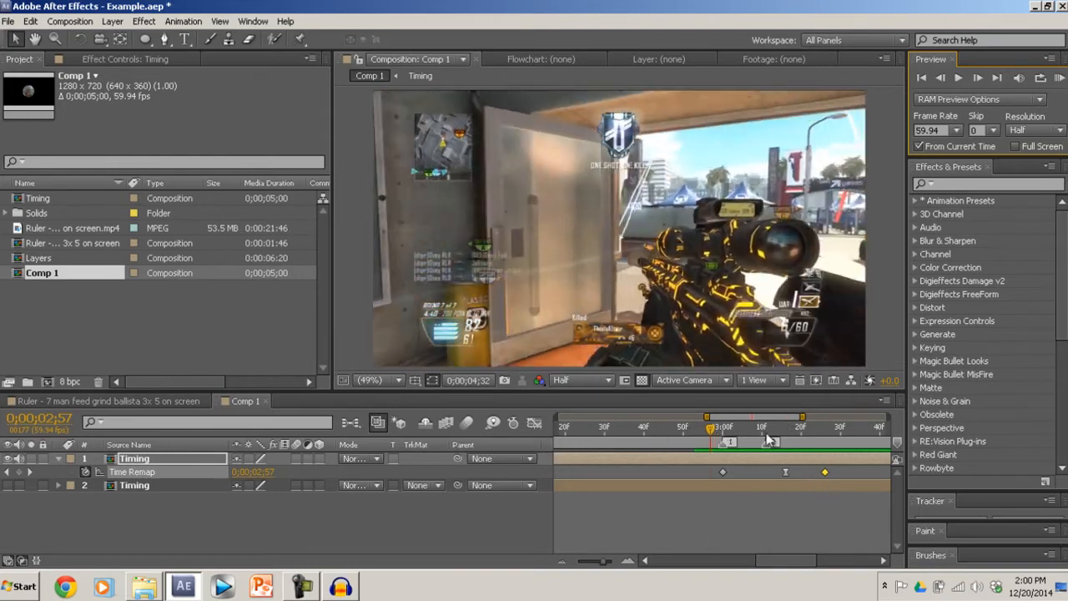
- Scrub Comp 1 to 0;00;03;24 to check the transition's end, and open the Timing composition at 0;00;03;11
left_click_drag(745, 426, 818, 449)
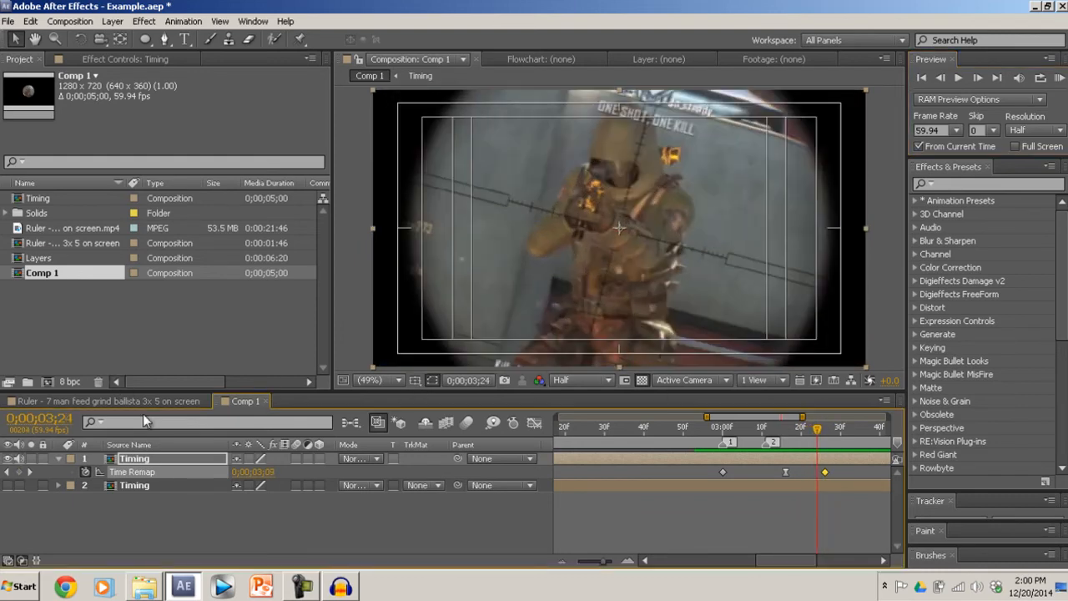
left_click(101, 401)
left_click(239, 402)
double_click(133, 461)
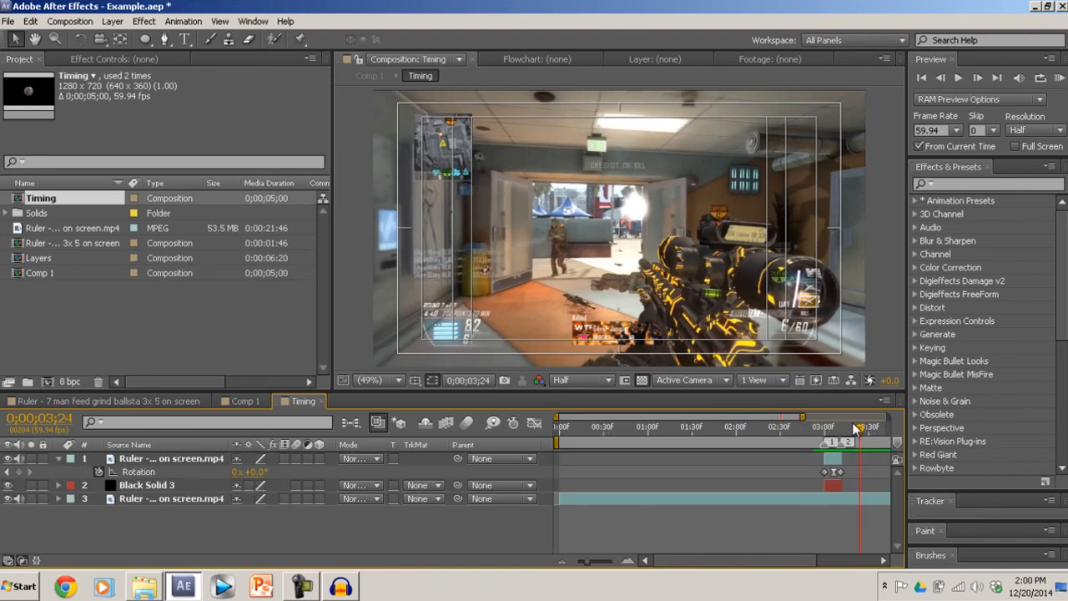
mouse_move(856, 428)
left_mouse_down()
mouse_move(834, 437)
mouse_move(843, 440)
left_mouse_up()
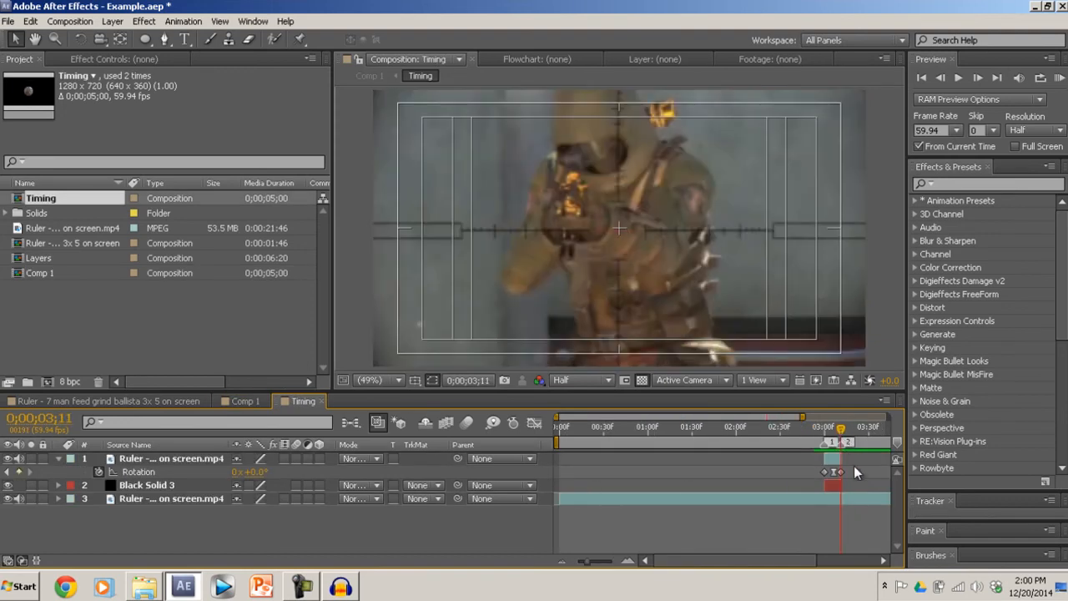
- Add a 100% Opacity keyframe at 0;00;03;10 on the top scope footage layer
left_click(832, 458)
key("i")
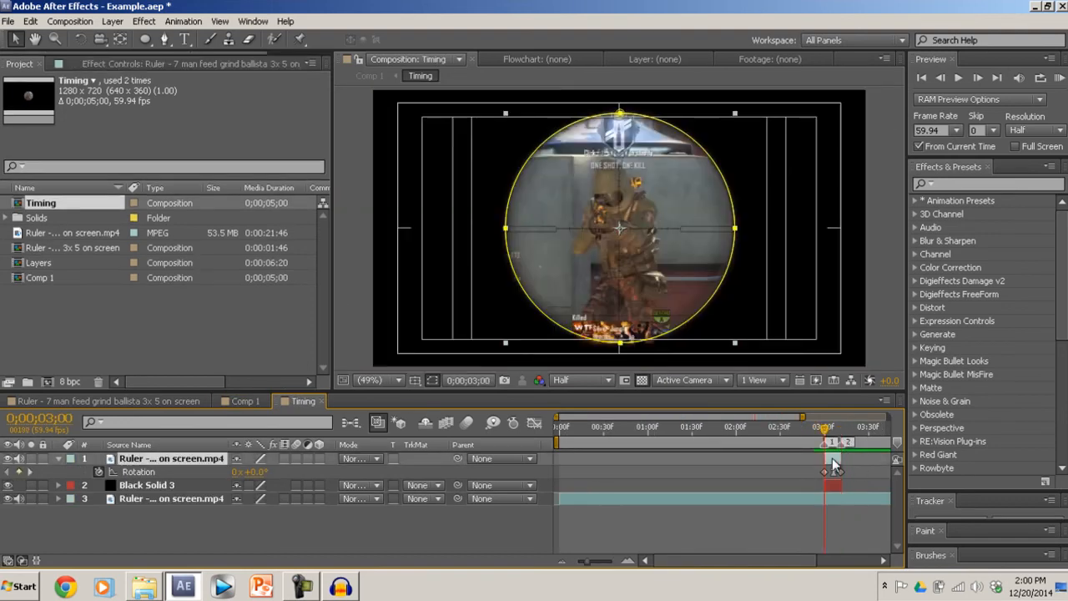
key("k")
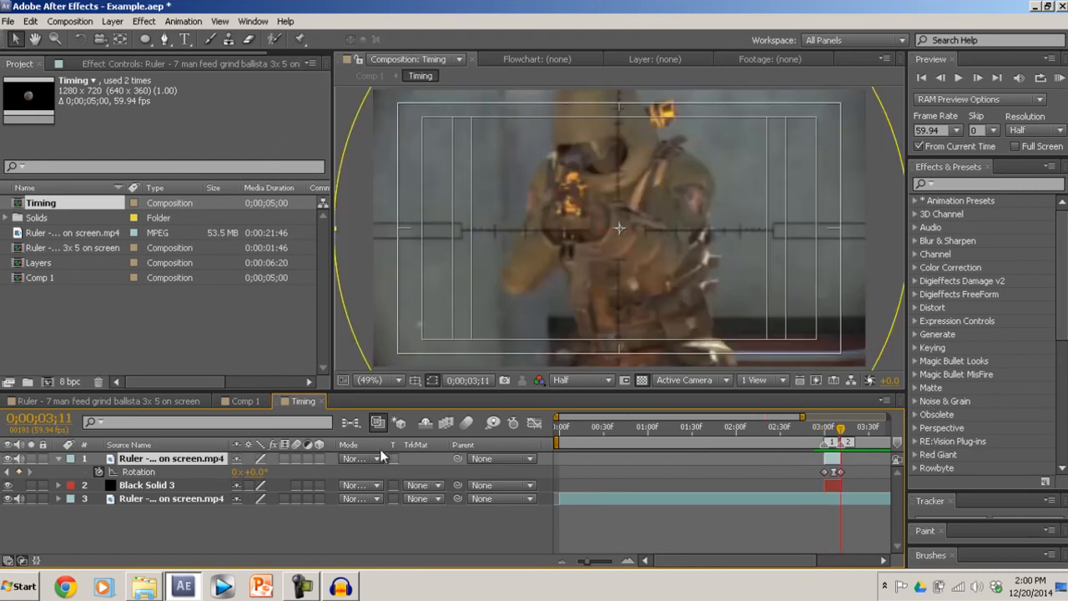
key("t")
key("Page_Up")
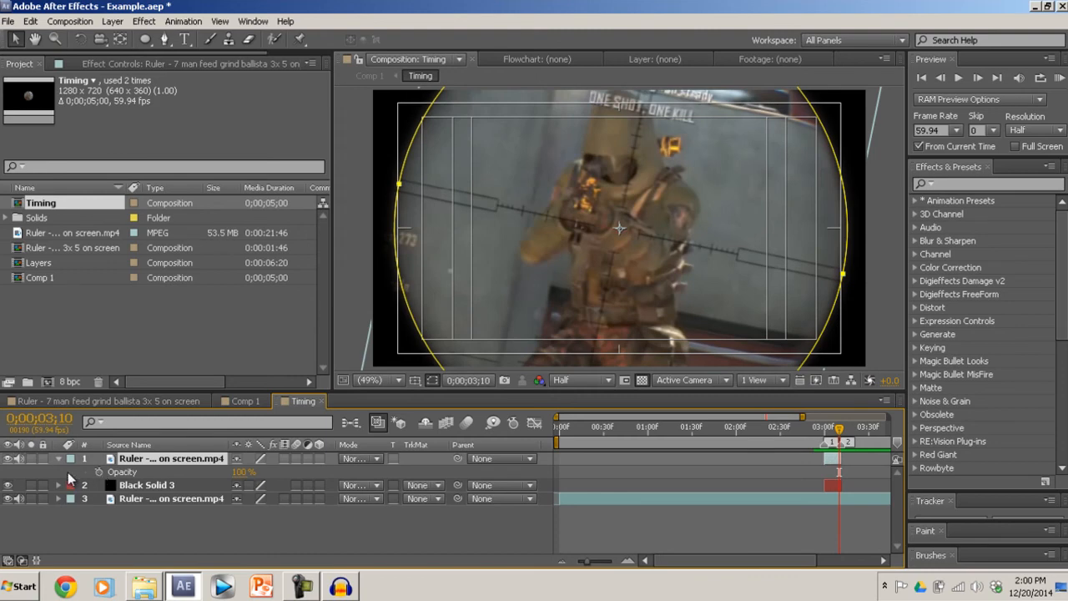
left_click(98, 471)
left_click(179, 459)
- Add a second Opacity keyframe at 0;00;03;12 on the top scope layer, lower its value for a fade-out, and check 0;00;03;11
key("Page_Down")
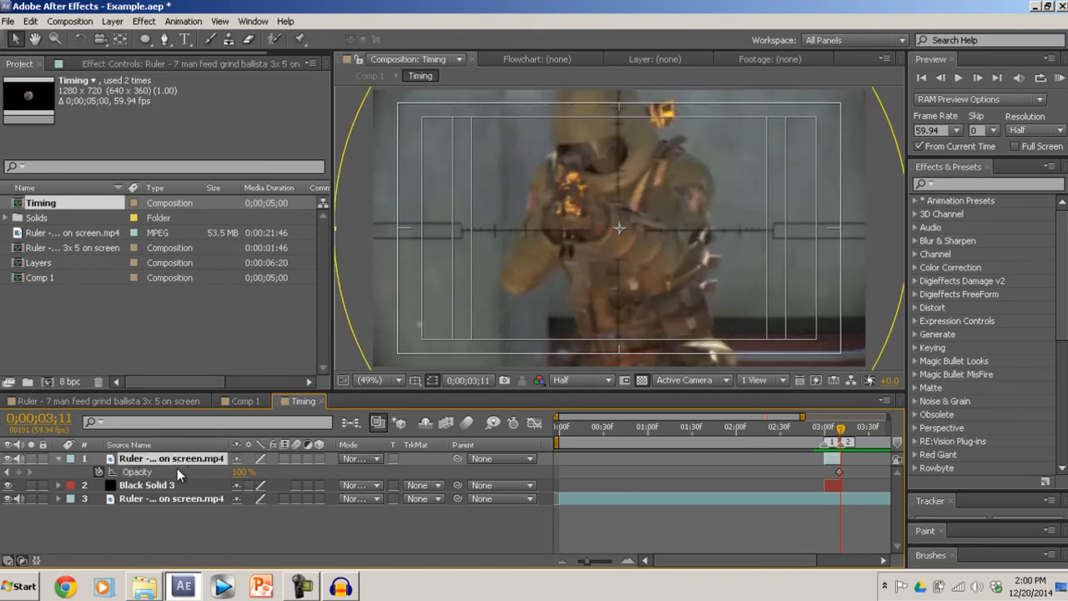
key("Page_Down")
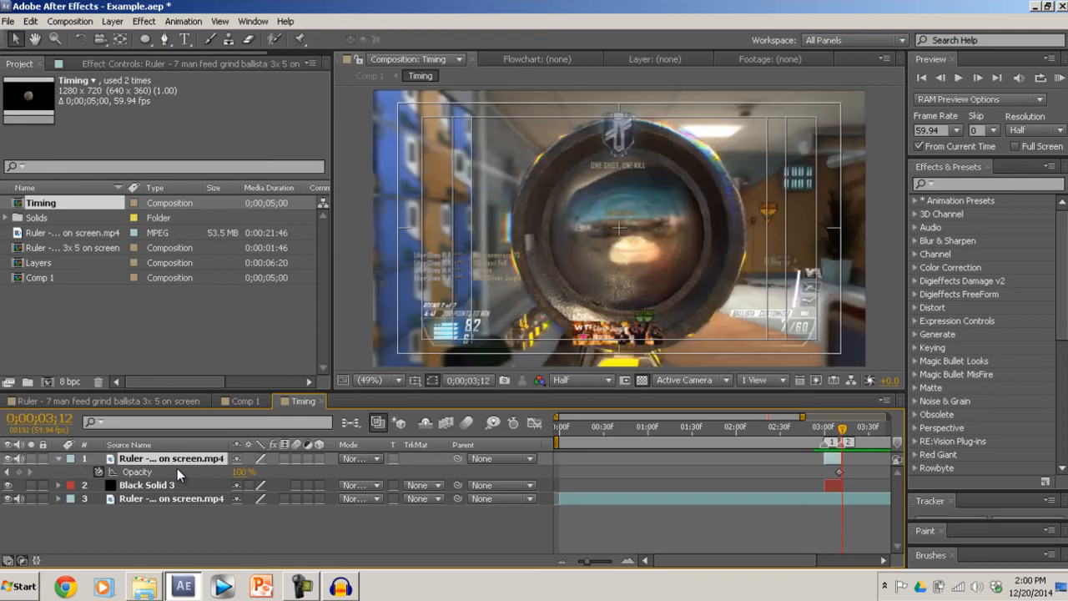
key("Page_Up")
key("Page_Down")
key("Page_Up")
key("Page_Down")
key("Page_Up")
key("Page_Down")
left_click(19, 472)
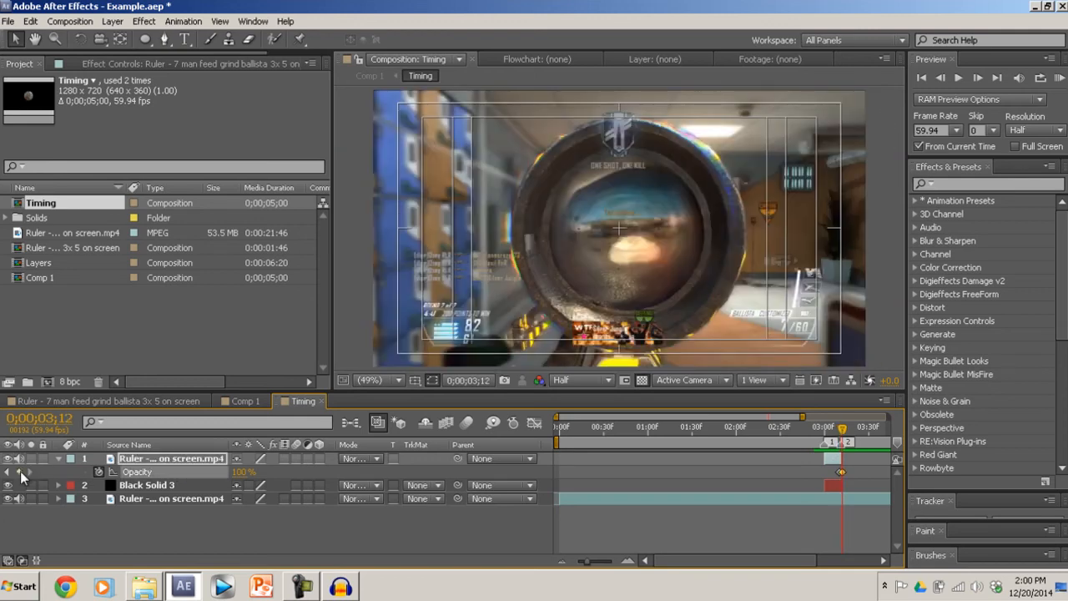
left_click(463, 532)
left_click_drag(843, 434, 841, 436)
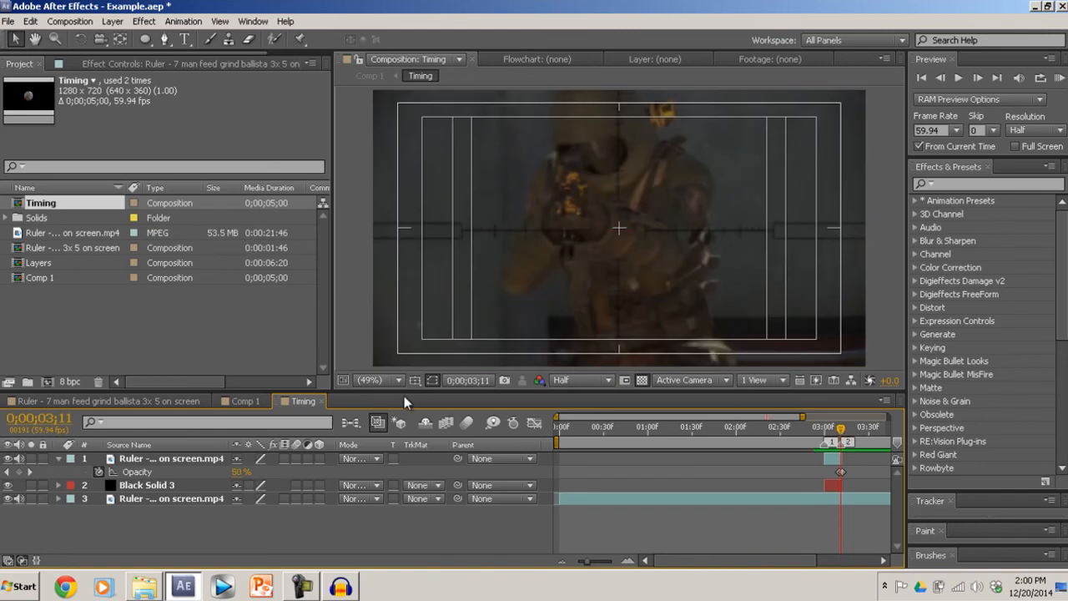
- Return to Comp 1 and scrub through the retimed scope transition to review the fade
left_click(251, 399)
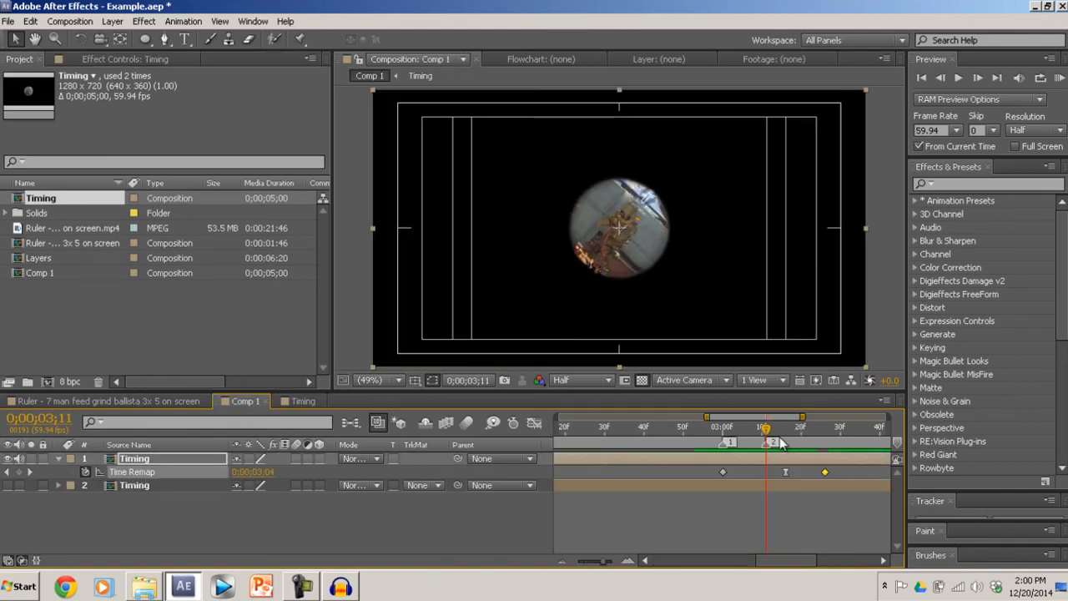
left_click_drag(782, 443, 761, 439)
left_click_drag(766, 440, 737, 425)
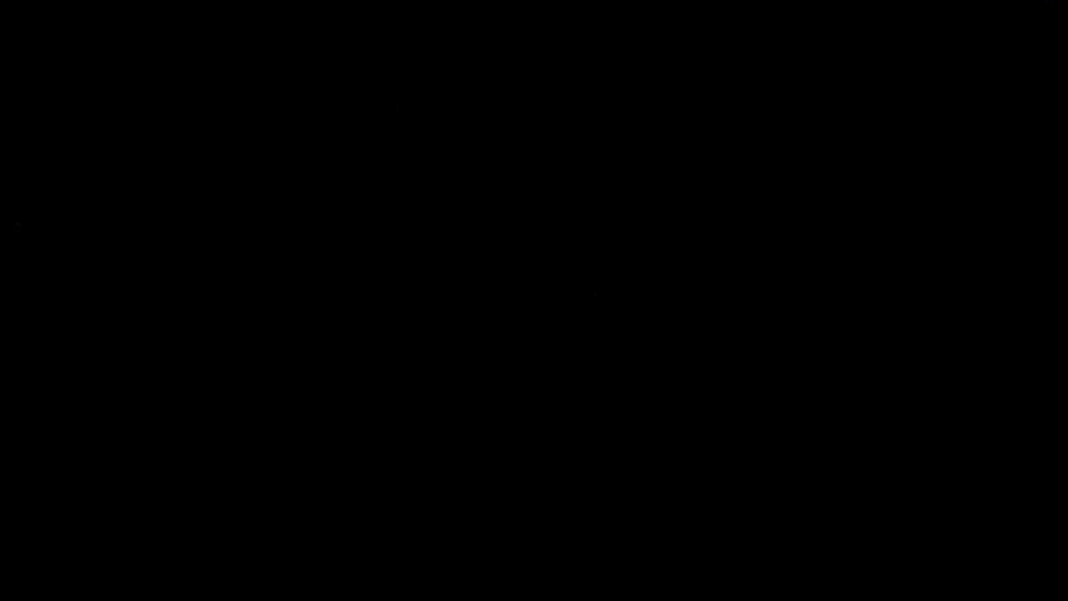